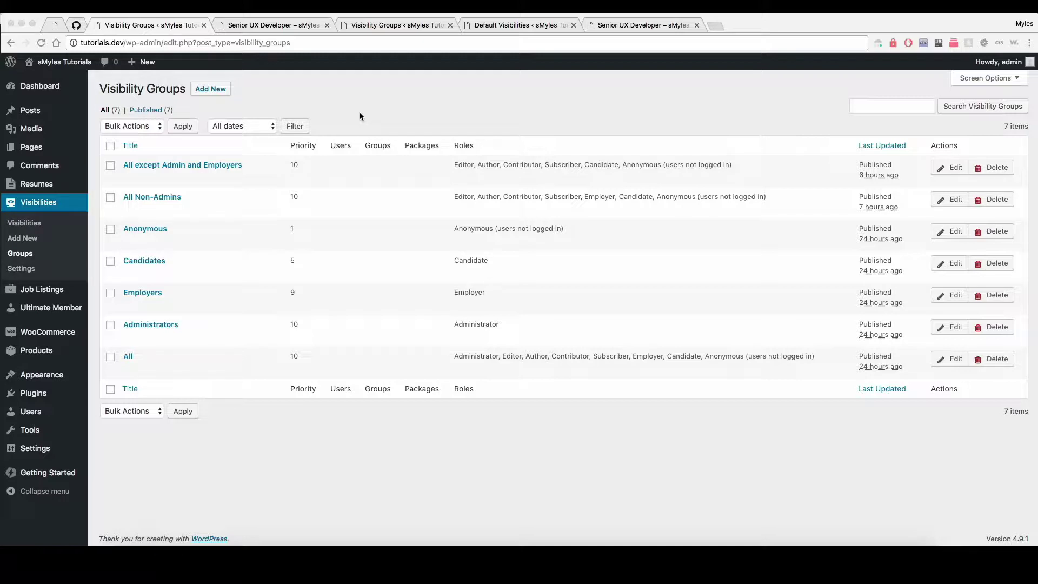
Start a new visibility group and browse the Packages list without choosing any
{"action": "left_click", "coordinate": [271, 99]}
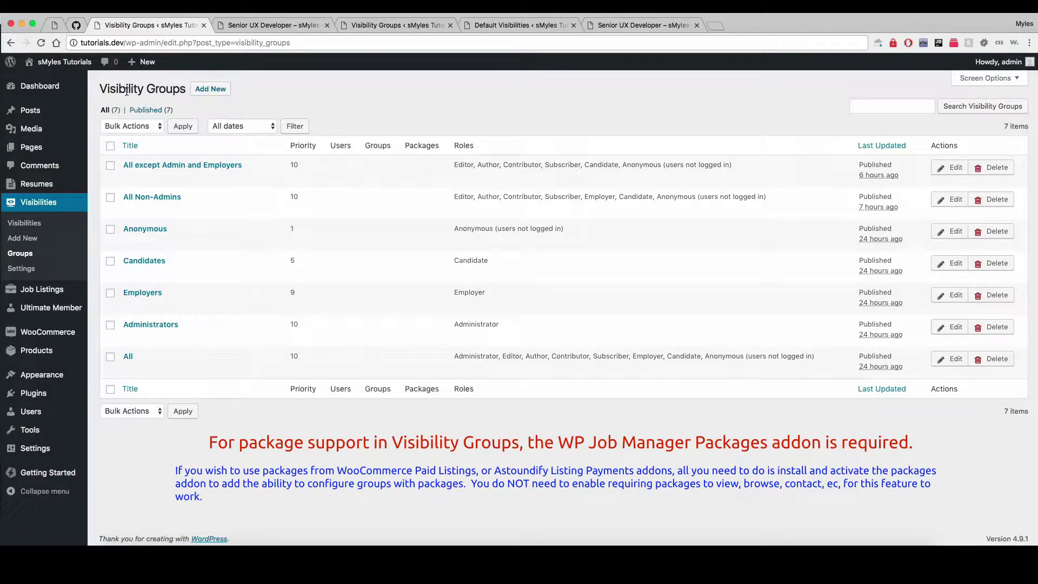
{"action": "left_click", "coordinate": [193, 92]}
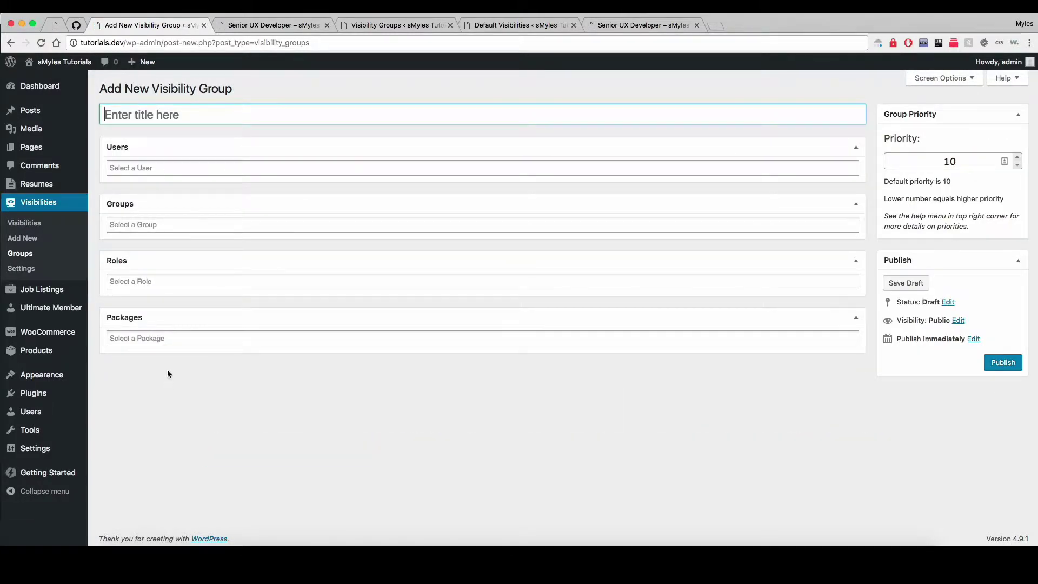
{"action": "left_click", "coordinate": [183, 338]}
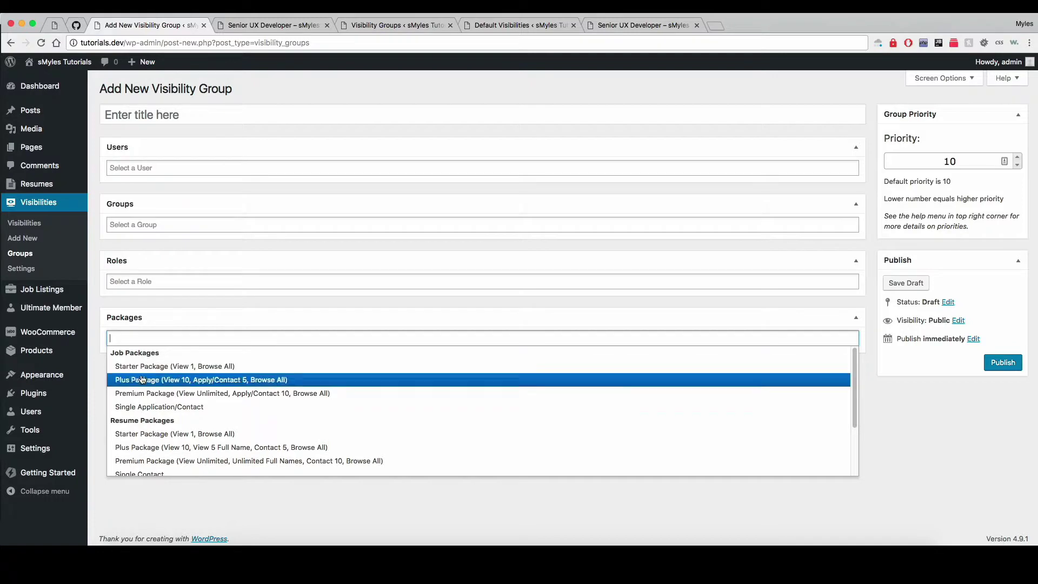
{"action": "scroll", "coordinate": [145, 380], "scroll_direction": "down", "scroll_amount": 5}
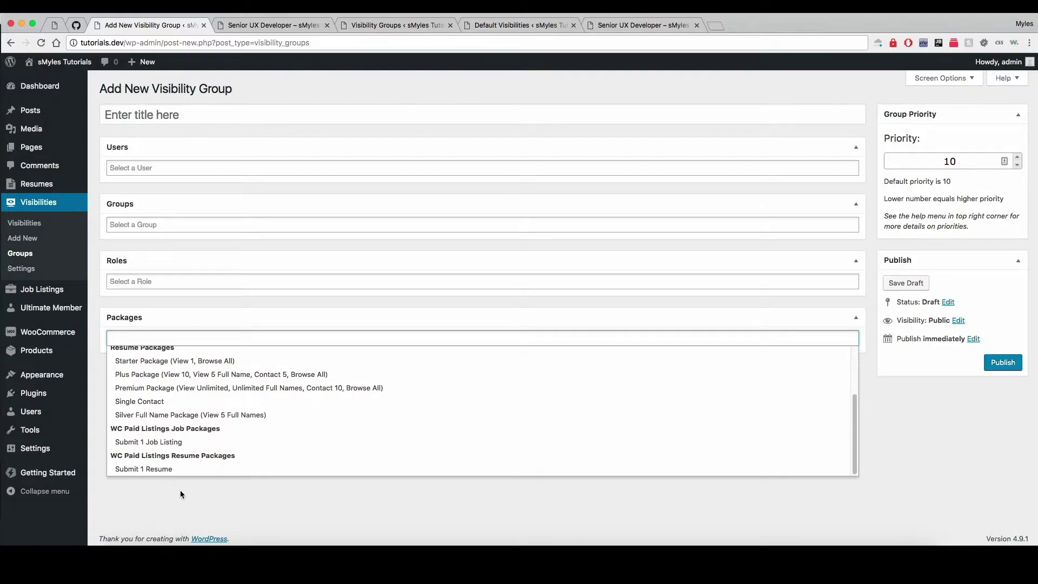
{"action": "left_click", "coordinate": [180, 494]}
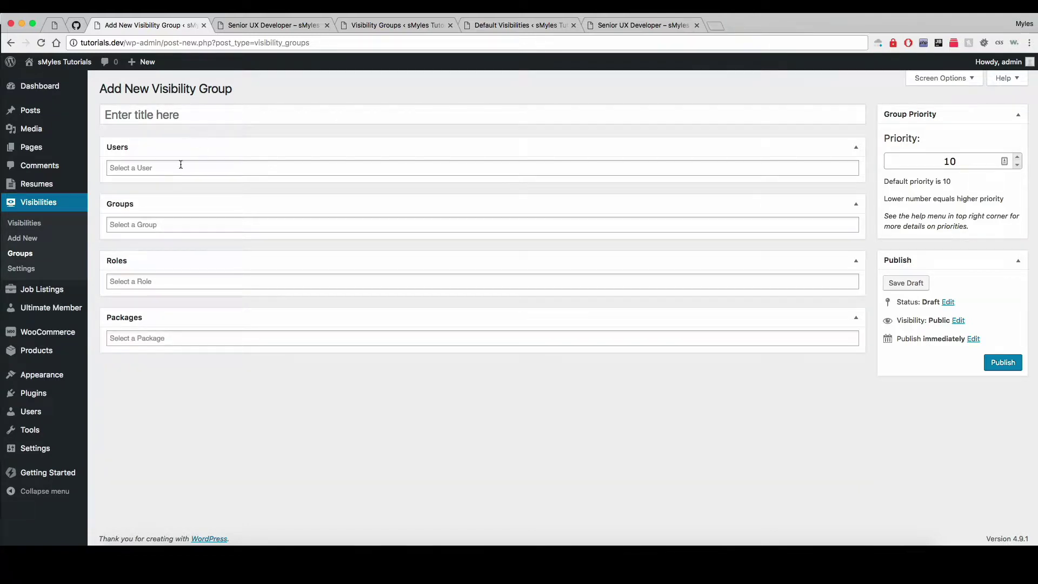
Add Starter Package, then remove it, leaving the group with no packages
{"action": "left_click", "coordinate": [157, 337]}
{"action": "left_click", "coordinate": [153, 352]}
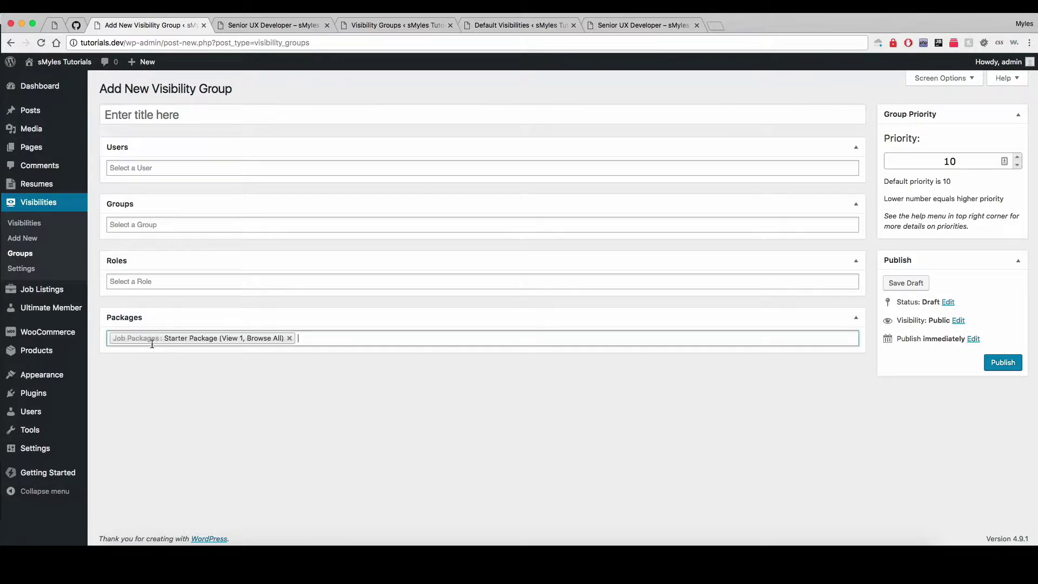
{"action": "left_click", "coordinate": [289, 338]}
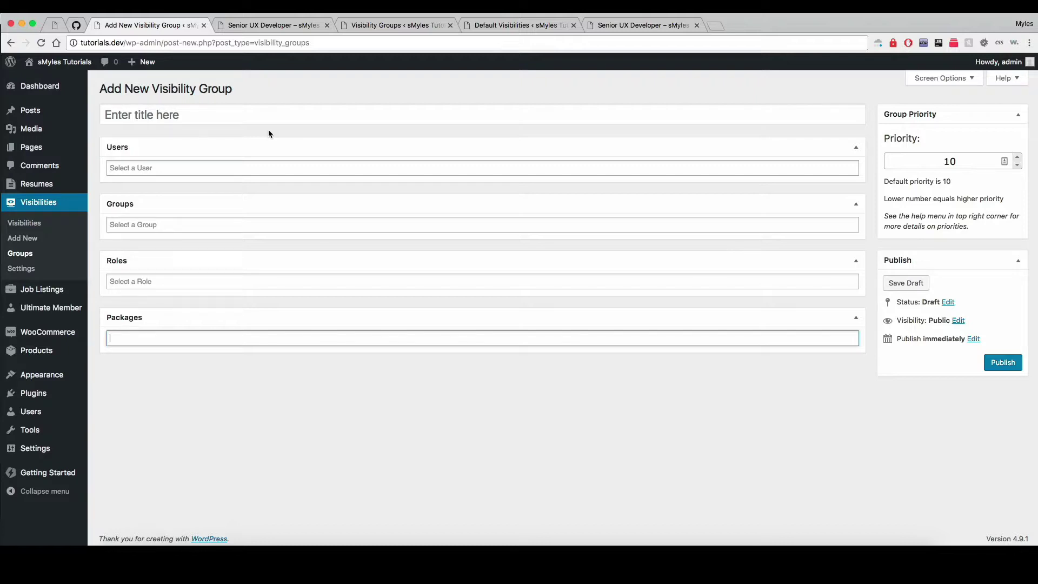
{"action": "left_click", "coordinate": [225, 114]}
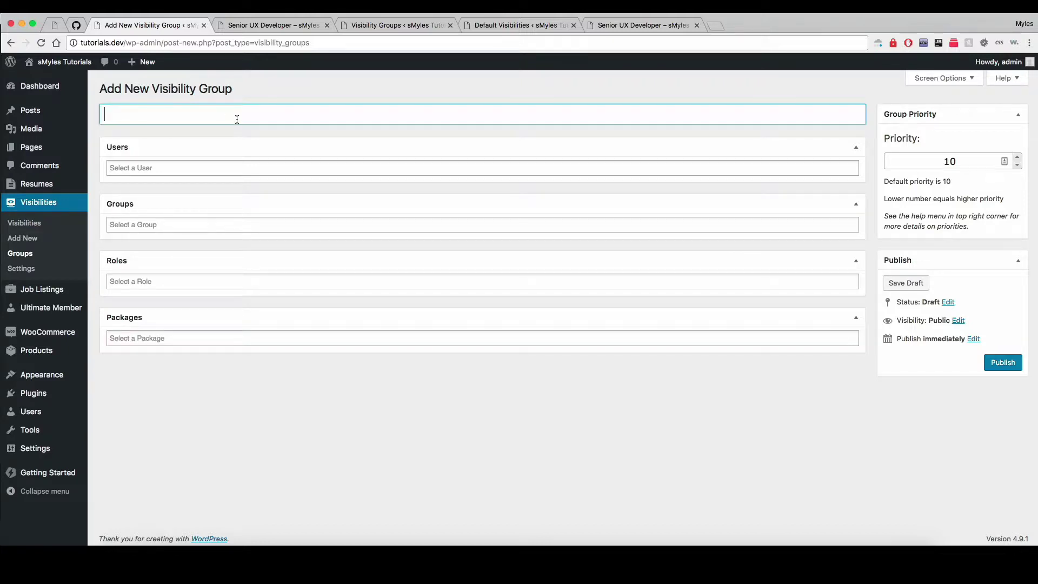
{"action": "left_click", "coordinate": [214, 340]}
{"action": "scroll", "coordinate": [238, 385], "scroll_direction": "up", "scroll_amount": 1}
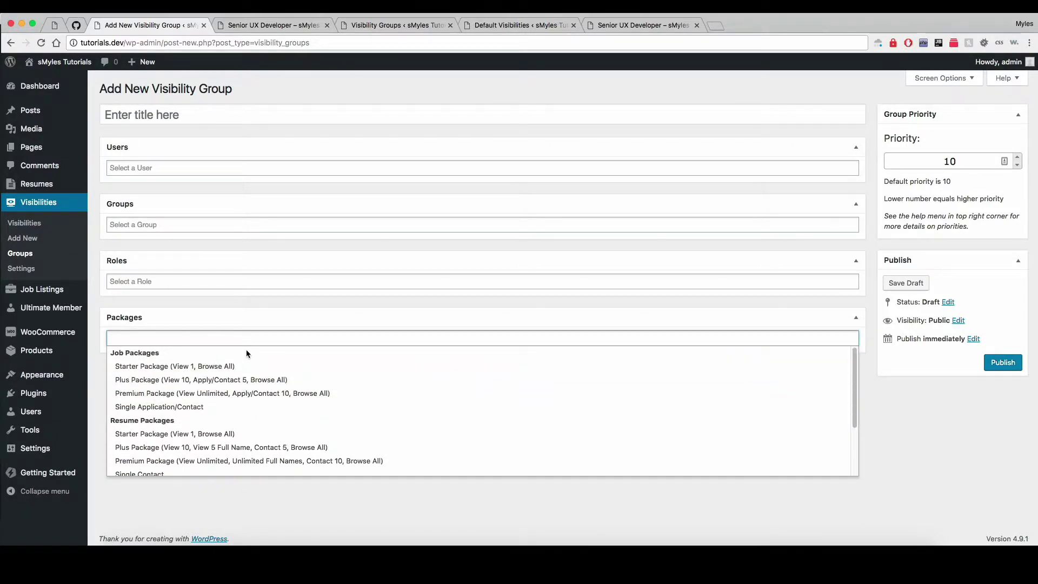
Title the new visibility group 'Job Packages'
{"action": "left_click", "coordinate": [174, 117]}
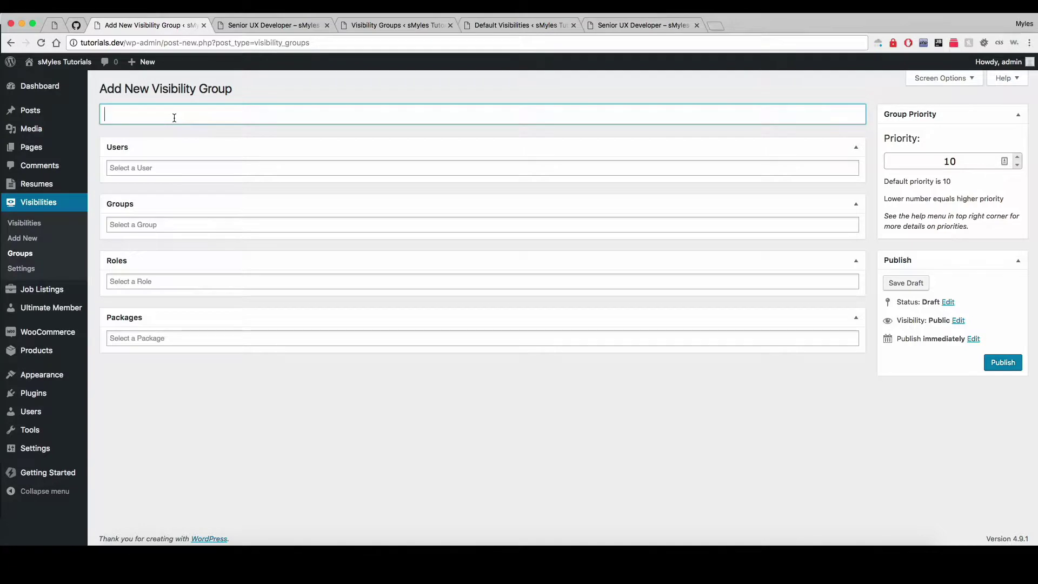
{"action": "type", "text": "Job PAckag"}
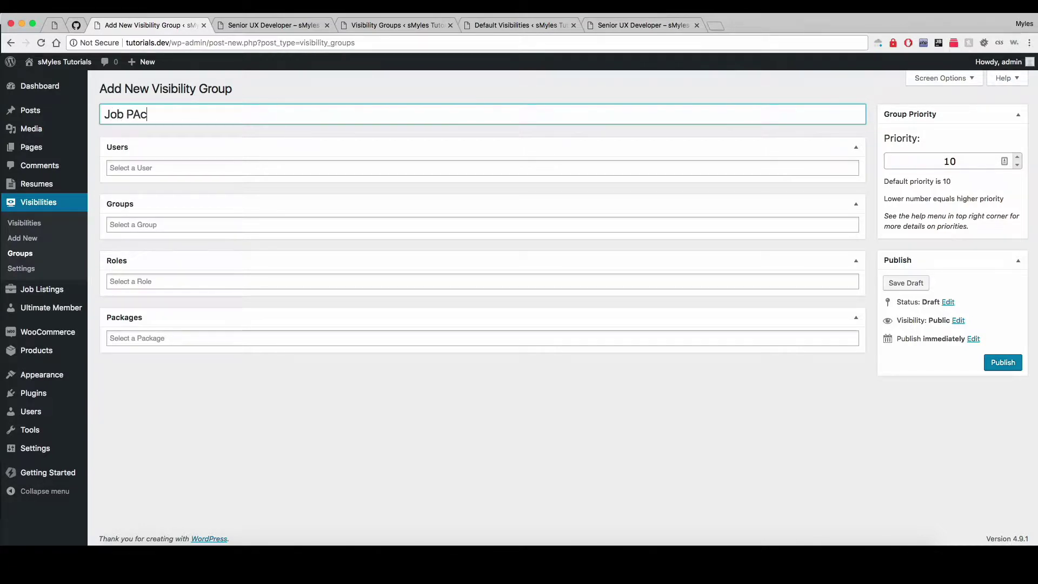
{"action": "key", "text": "BackSpace"}
{"action": "key", "text": "BackSpace"}
{"action": "type", "text": "ckages"}
Add the Starter, Plus, Premium and Single Application/Contact packages to the group
{"action": "left_click", "coordinate": [181, 338]}
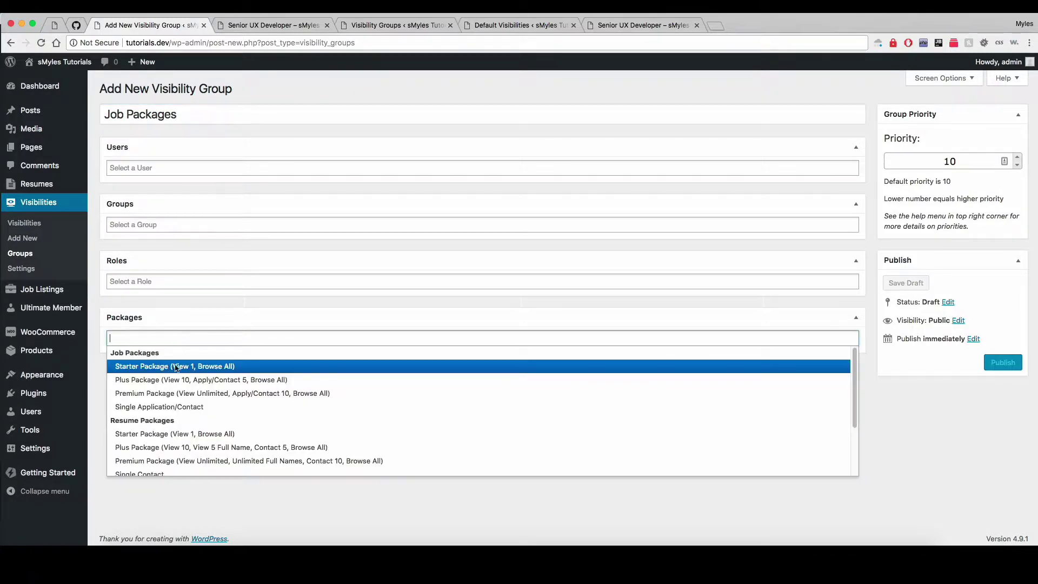
{"action": "left_click", "coordinate": [203, 368]}
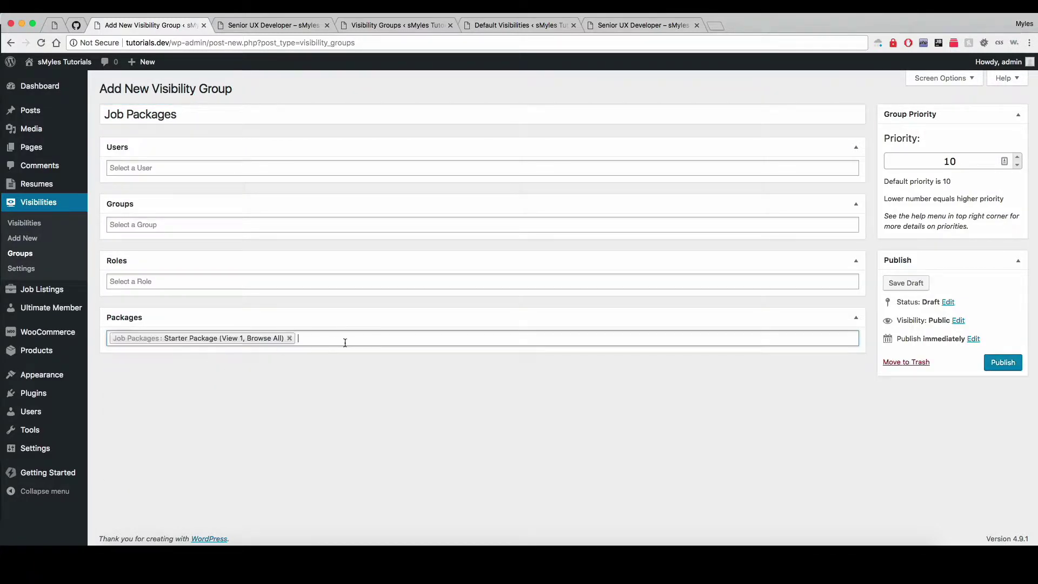
{"action": "left_click", "coordinate": [344, 340]}
{"action": "left_click", "coordinate": [246, 380]}
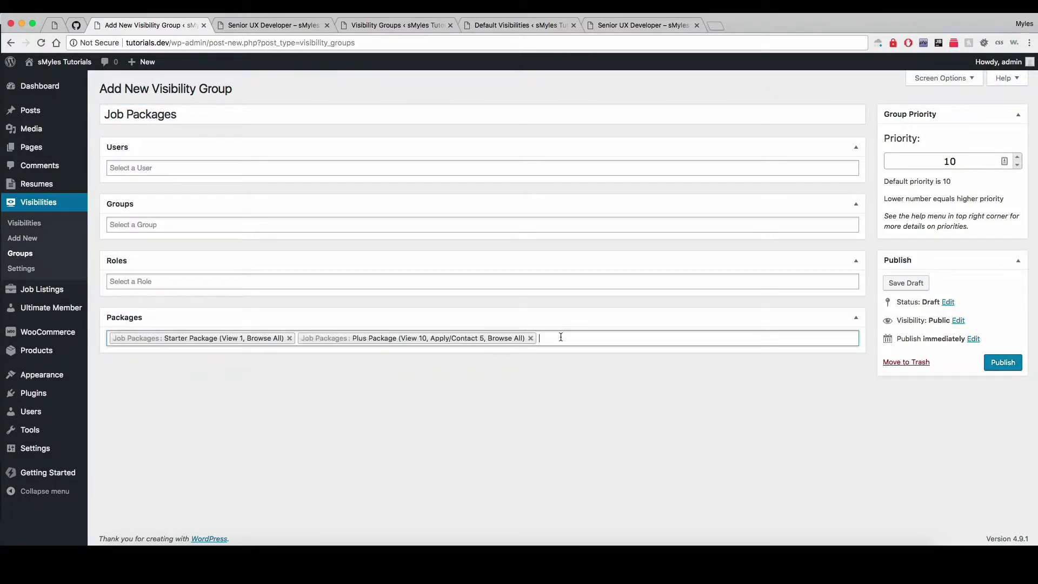
{"action": "left_click", "coordinate": [601, 337]}
{"action": "left_click", "coordinate": [320, 393]}
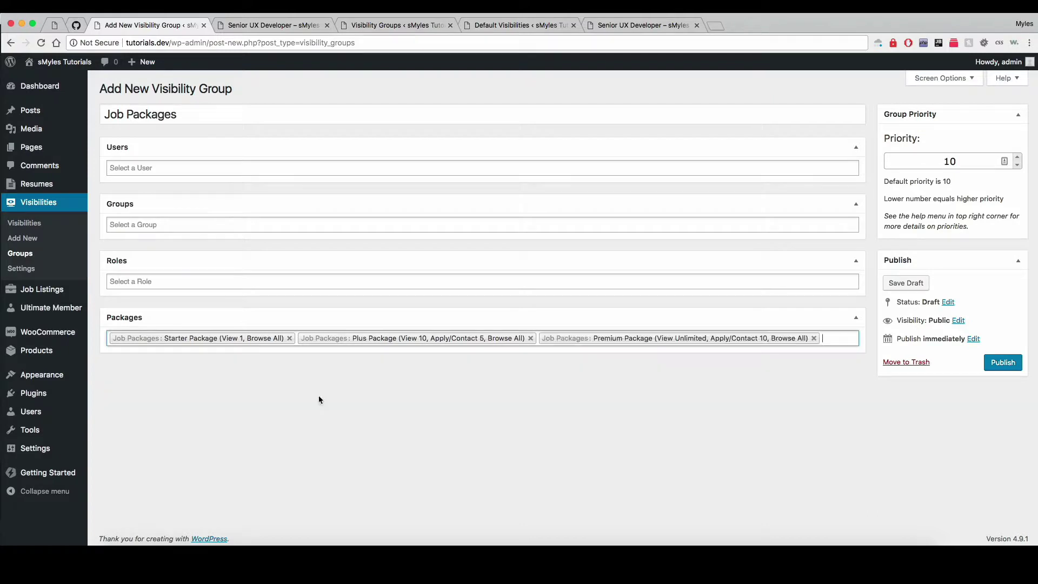
{"action": "left_click", "coordinate": [825, 336]}
{"action": "left_click", "coordinate": [165, 407]}
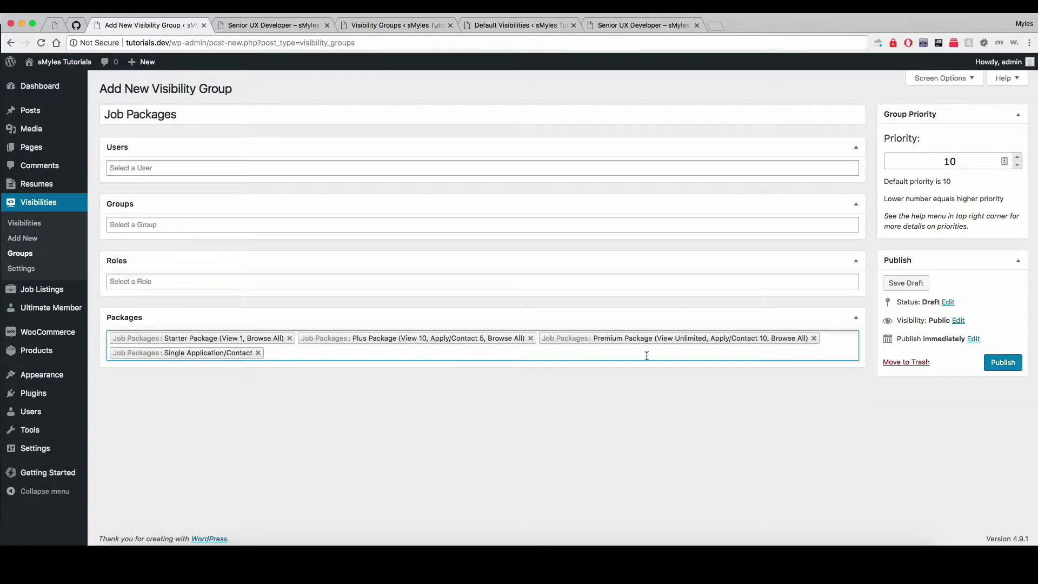
Scroll through the remaining packages in the list, then close it
{"action": "left_click", "coordinate": [462, 354]}
{"action": "scroll", "coordinate": [362, 437], "scroll_direction": "down", "scroll_amount": 3}
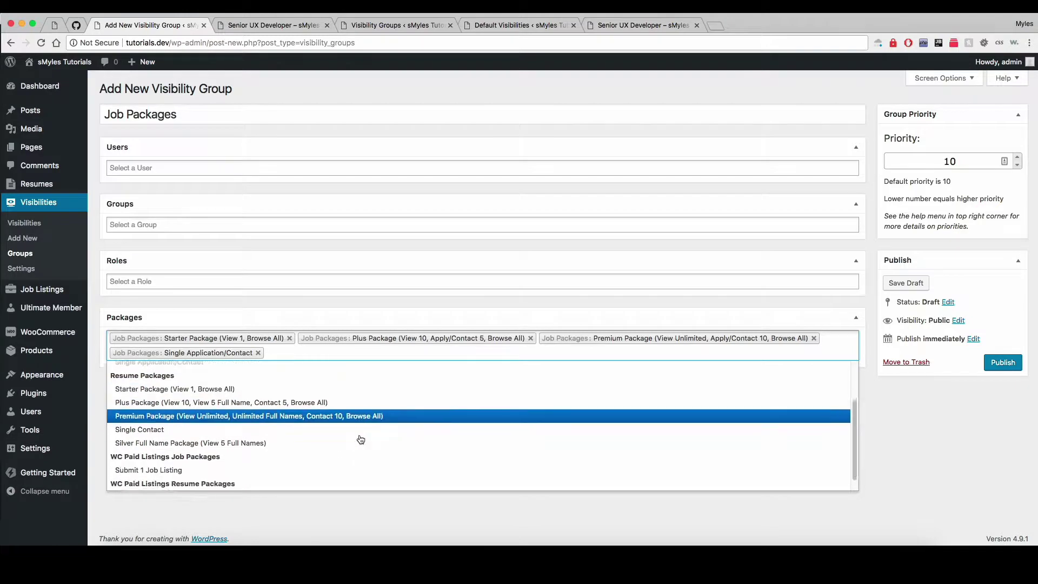
{"action": "scroll", "coordinate": [361, 439], "scroll_direction": "down", "scroll_amount": 1}
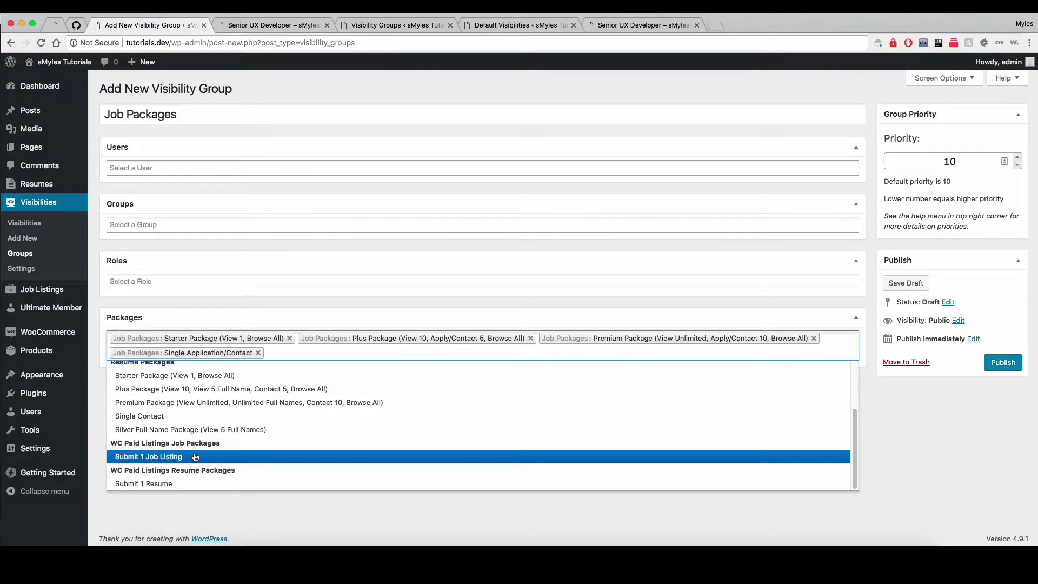
{"action": "scroll", "coordinate": [246, 394], "scroll_direction": "up", "scroll_amount": 2}
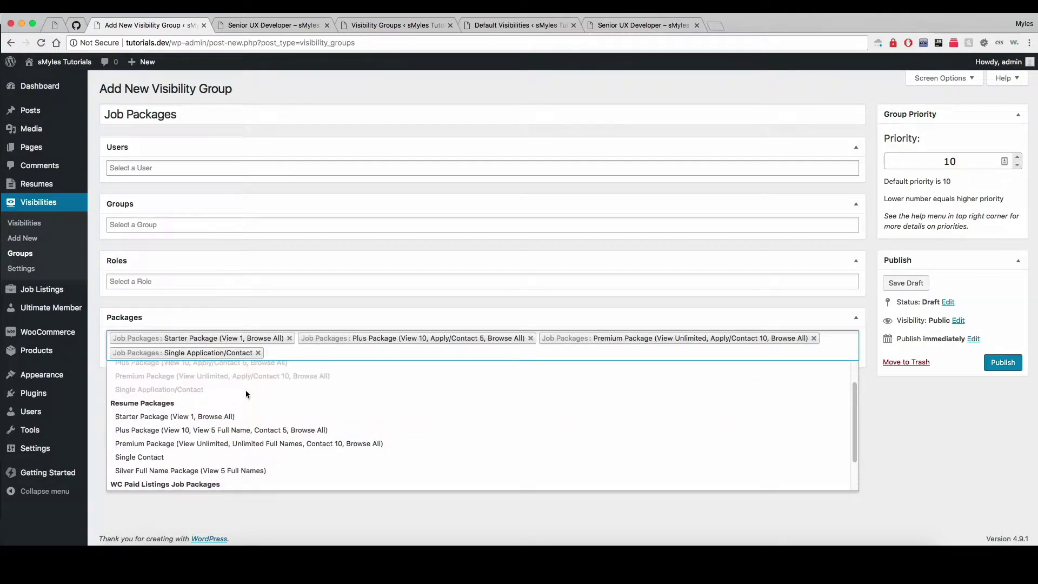
{"action": "scroll", "coordinate": [248, 392], "scroll_direction": "up", "scroll_amount": 1}
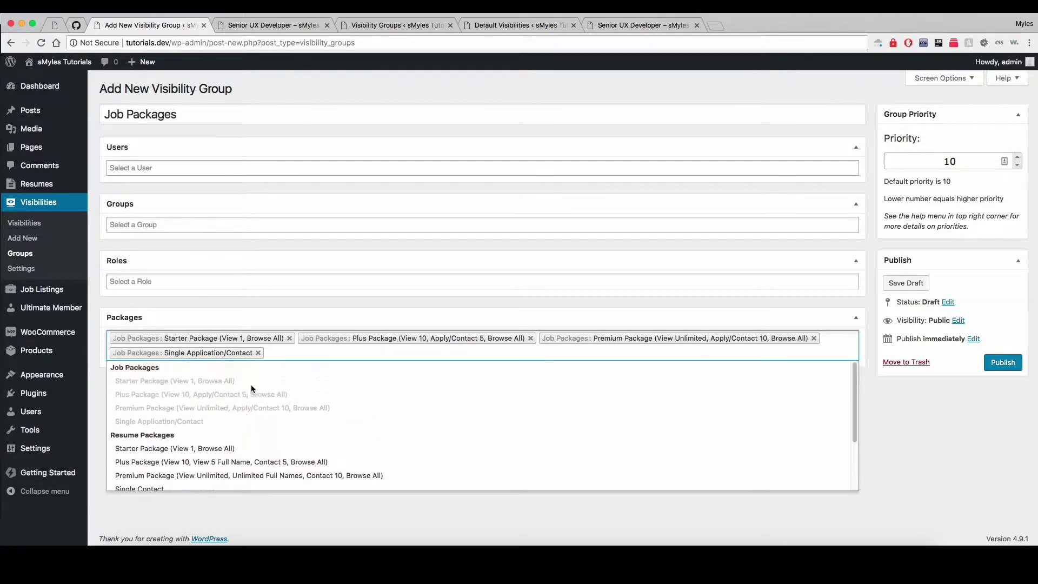
{"action": "left_click", "coordinate": [941, 421]}
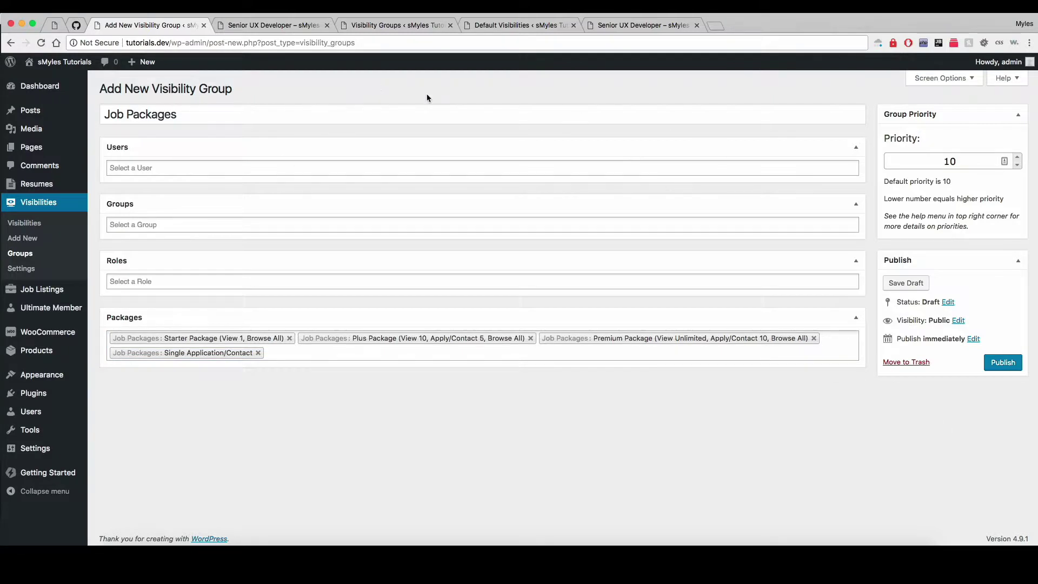
{"action": "left_click", "coordinate": [923, 159]}
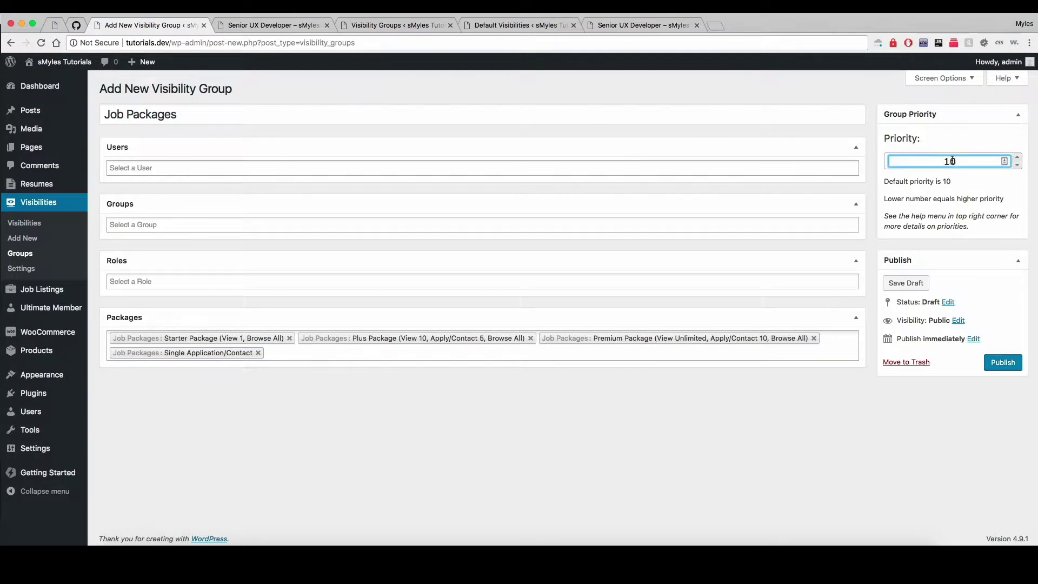
{"action": "left_click_drag", "start_coordinate": [962, 161], "coordinate": [940, 161]}
{"action": "left_click", "coordinate": [960, 161]}
{"action": "left_click", "coordinate": [1004, 79]}
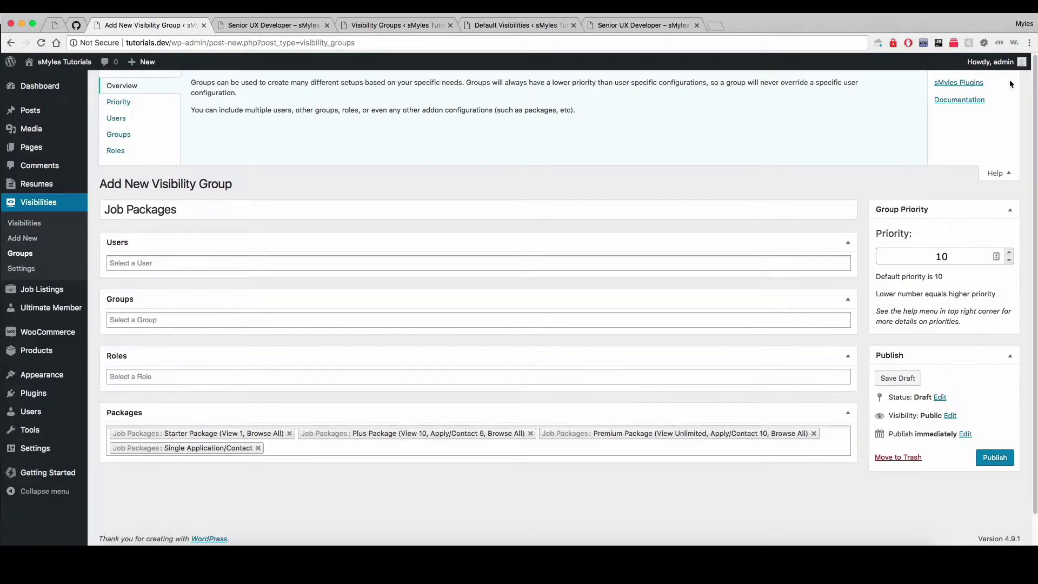
{"action": "left_click", "coordinate": [115, 102]}
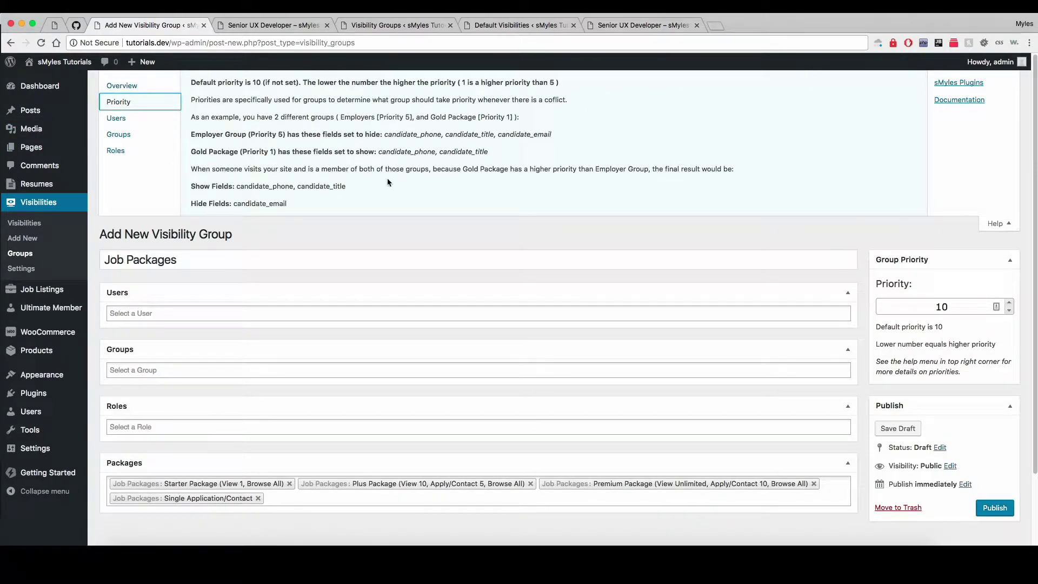
{"action": "left_click", "coordinate": [1000, 226]}
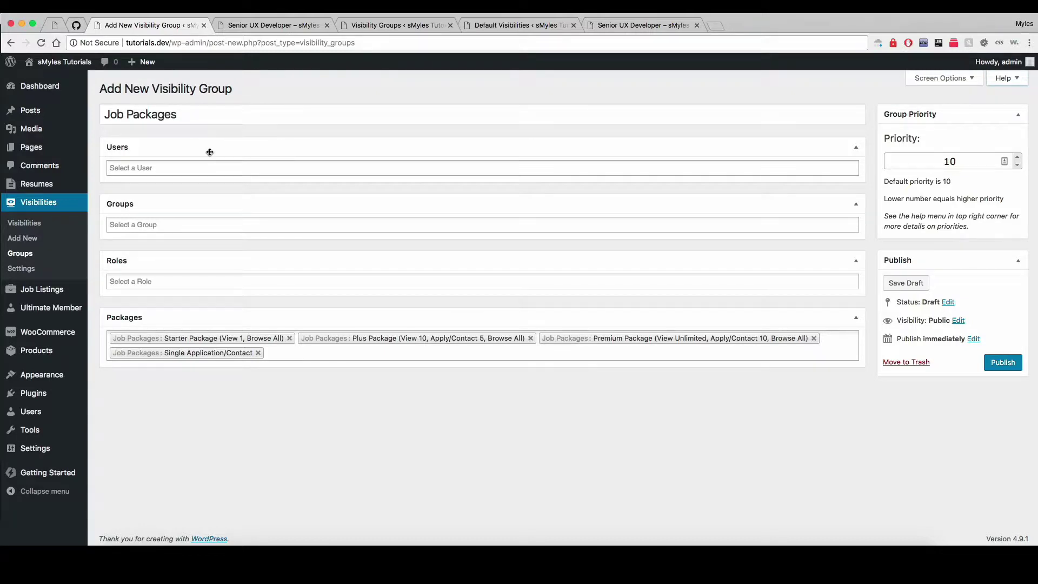
Publish the Job Packages group and go back to the Visibility Groups list
{"action": "left_click", "coordinate": [1005, 366]}
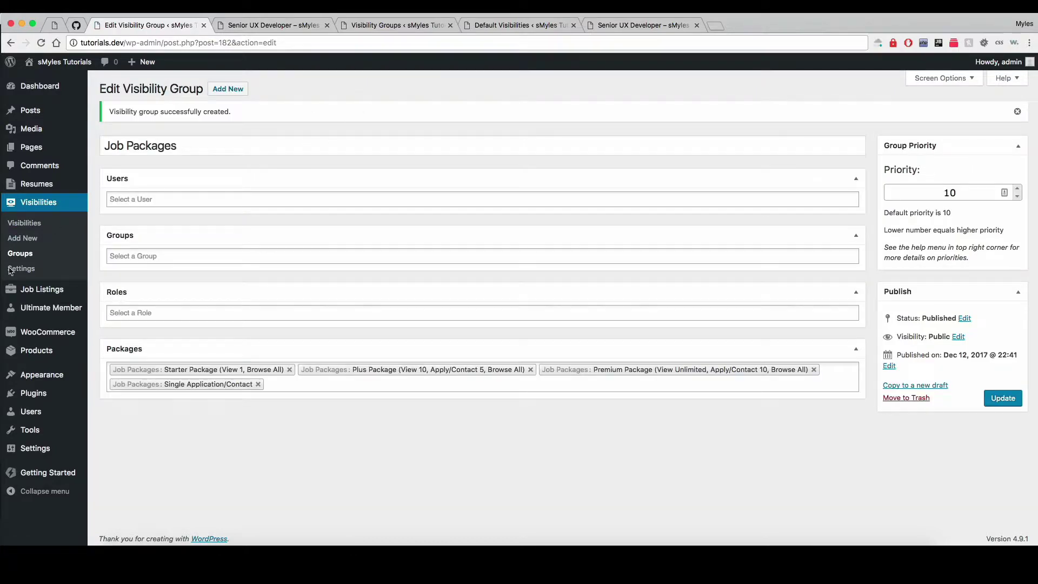
{"action": "left_click", "coordinate": [33, 256]}
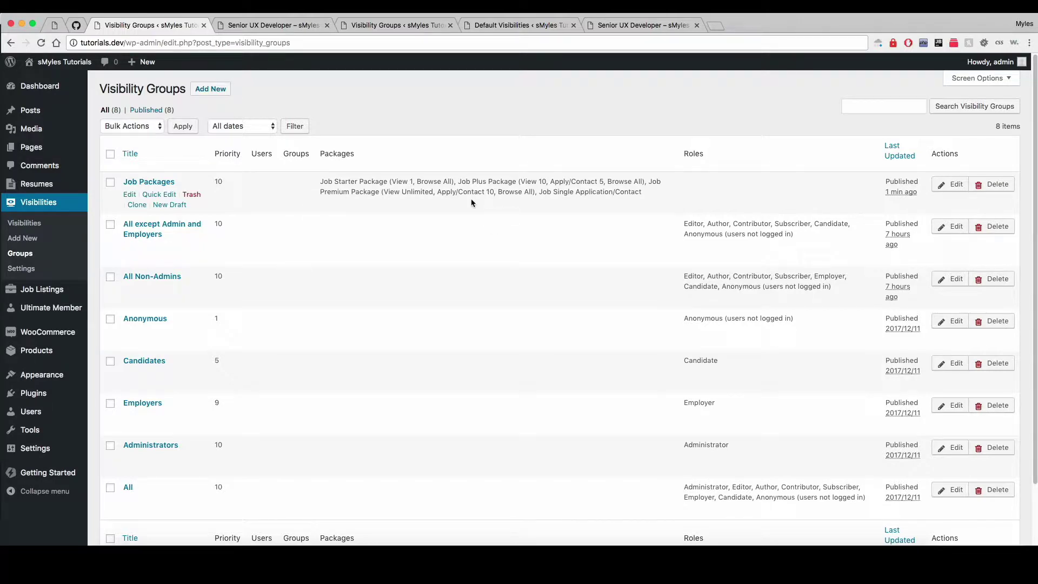
View the candidate's Plus Package limits on the front-end My Account page
{"action": "key", "text": "ctrl+Right"}
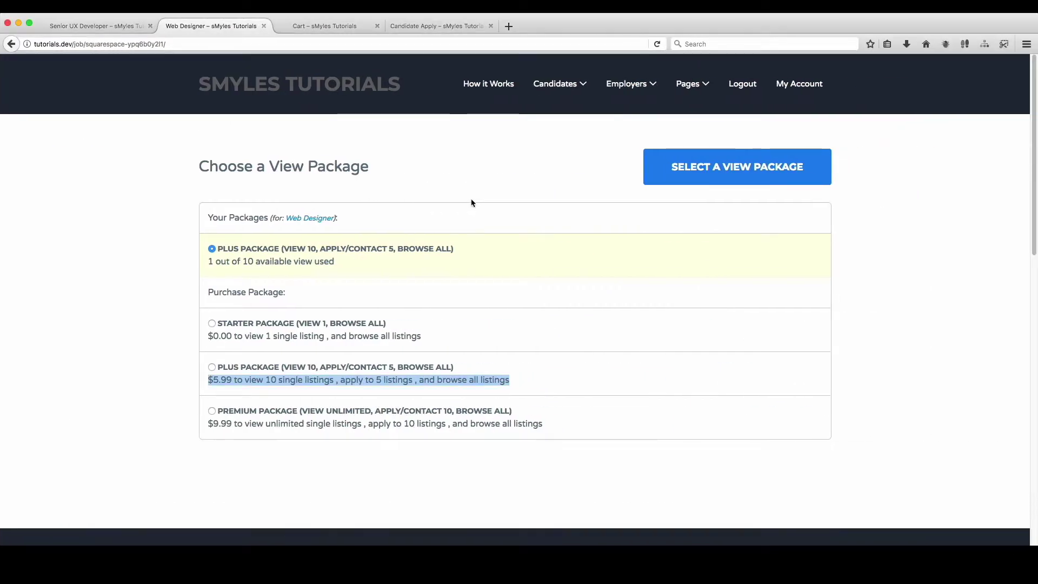
{"action": "left_click", "coordinate": [794, 84]}
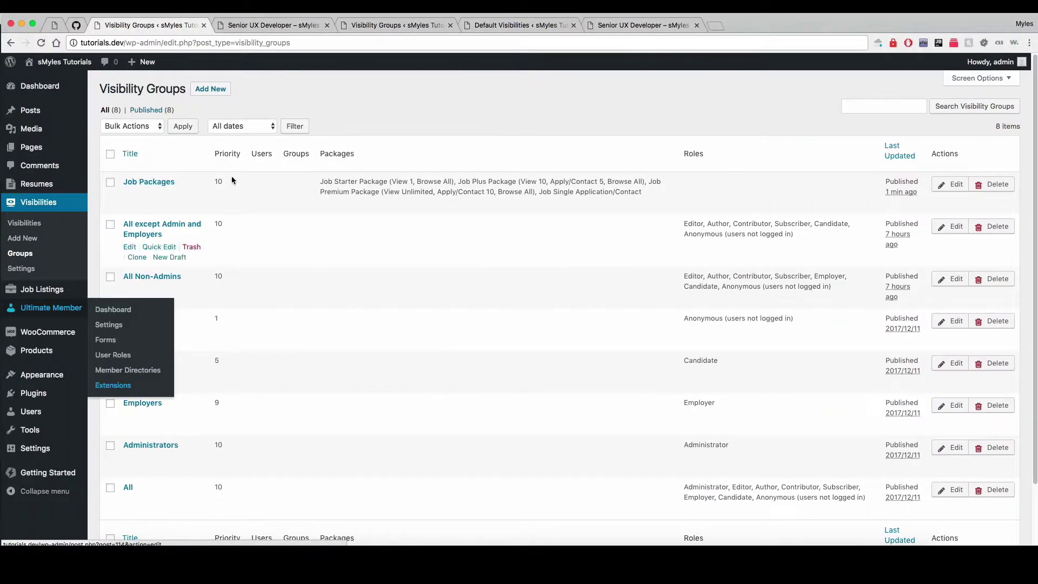
{"action": "scroll", "coordinate": [340, 210], "scroll_direction": "down", "scroll_amount": 2}
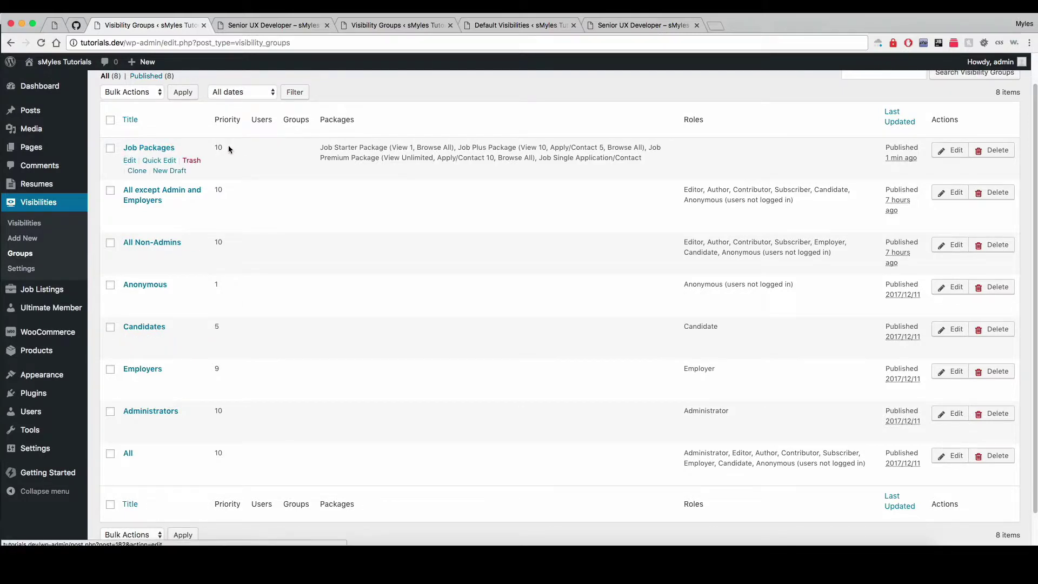
Open Default Visibilities in a new tab, glance at it, and return to Visibility Groups
{"action": "scroll", "coordinate": [249, 162], "scroll_direction": "up", "scroll_amount": 2}
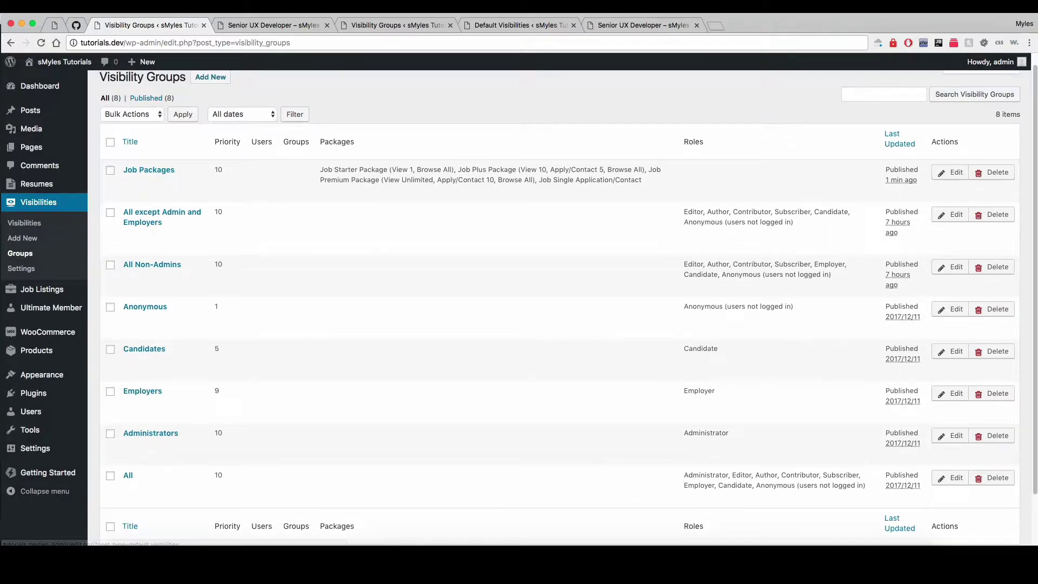
{"action": "right_click", "coordinate": [30, 225]}
{"action": "left_click", "coordinate": [75, 225]}
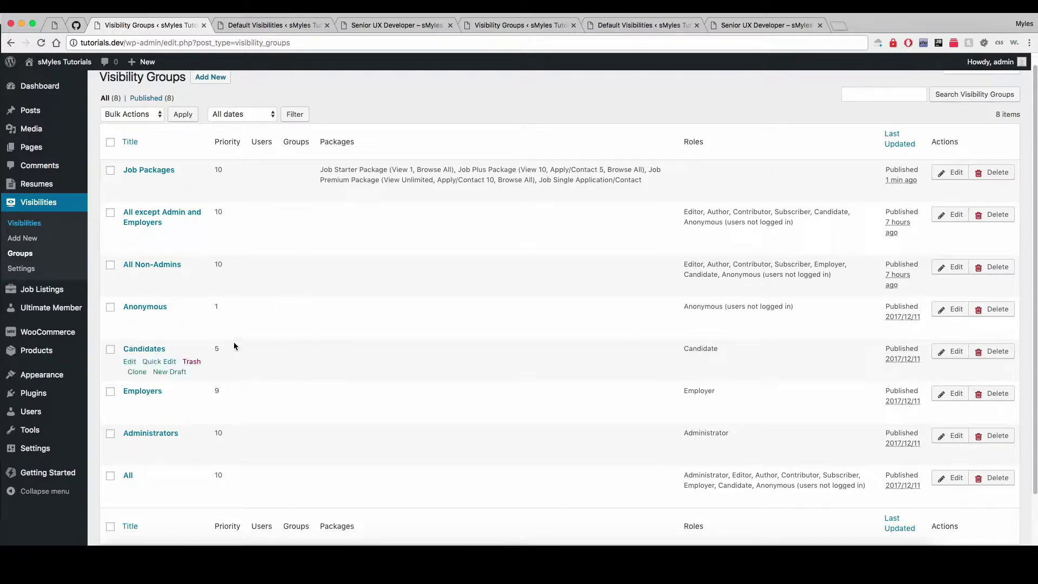
{"action": "left_click", "coordinate": [267, 28]}
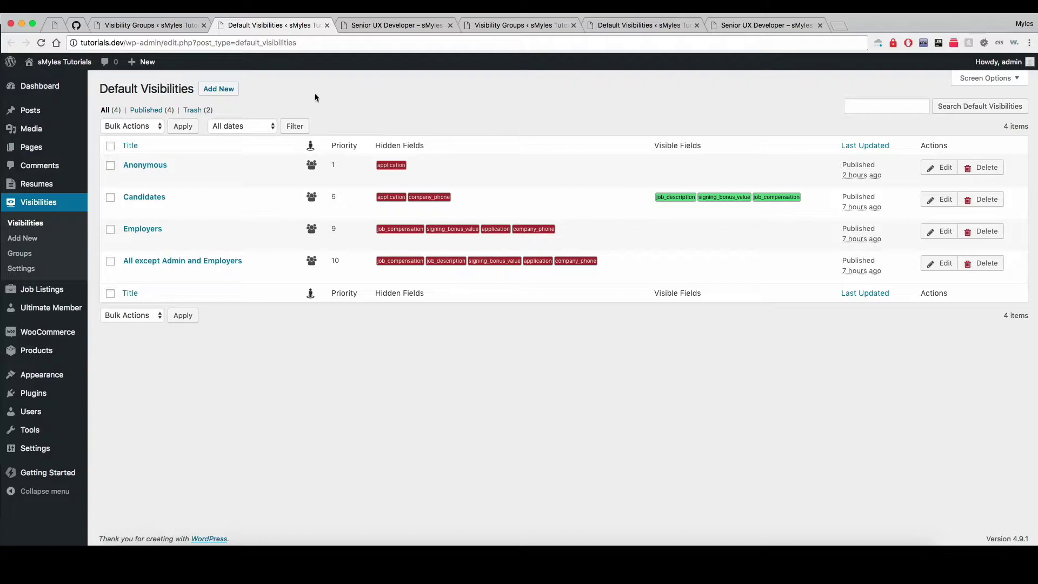
{"action": "left_click", "coordinate": [156, 28]}
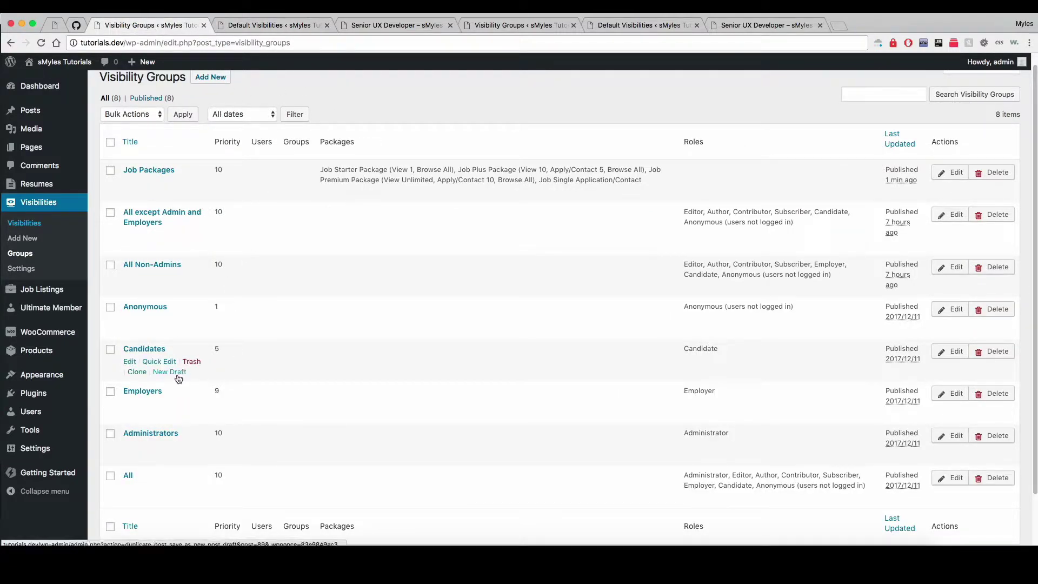
Set the Job Packages group's priority from 10 to 1 and update it
{"action": "left_click", "coordinate": [130, 182]}
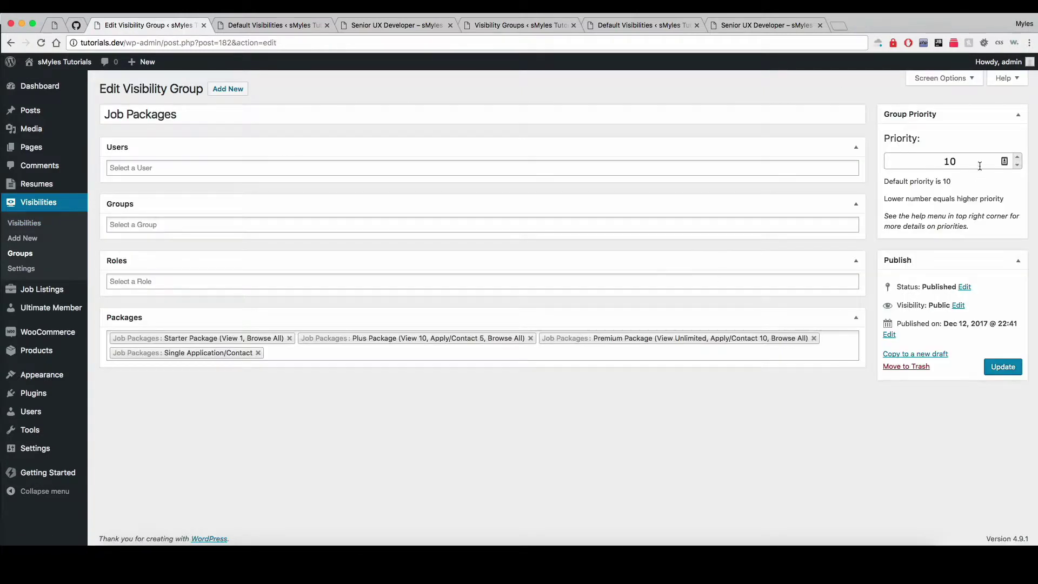
{"action": "double_click", "coordinate": [969, 160]}
{"action": "type", "text": "1"}
{"action": "left_click", "coordinate": [1001, 366]}
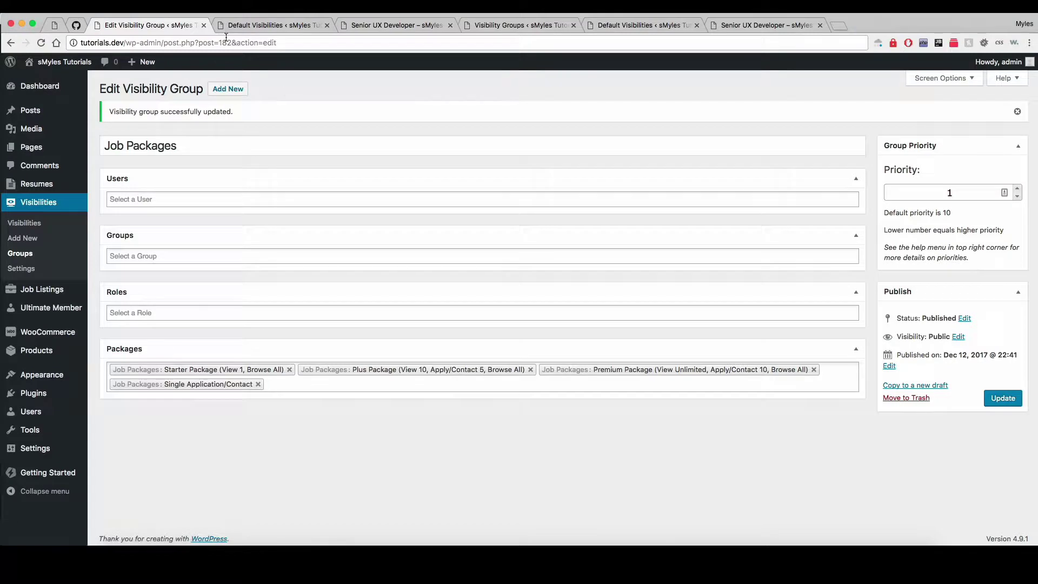
Start a new default visibility configuration targeting Groups: Job Packages
{"action": "left_click", "coordinate": [244, 26]}
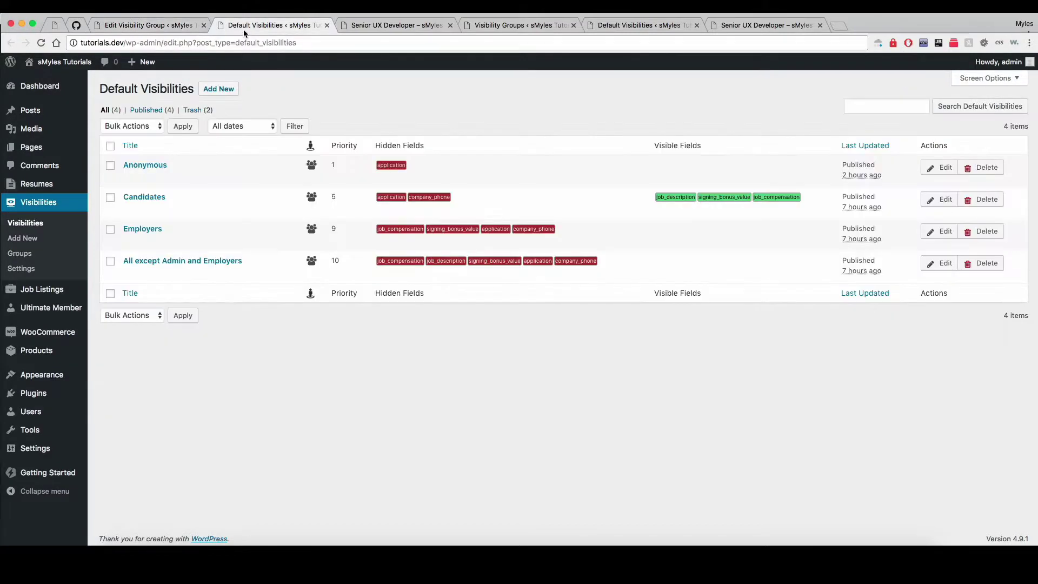
{"action": "left_click", "coordinate": [218, 89]}
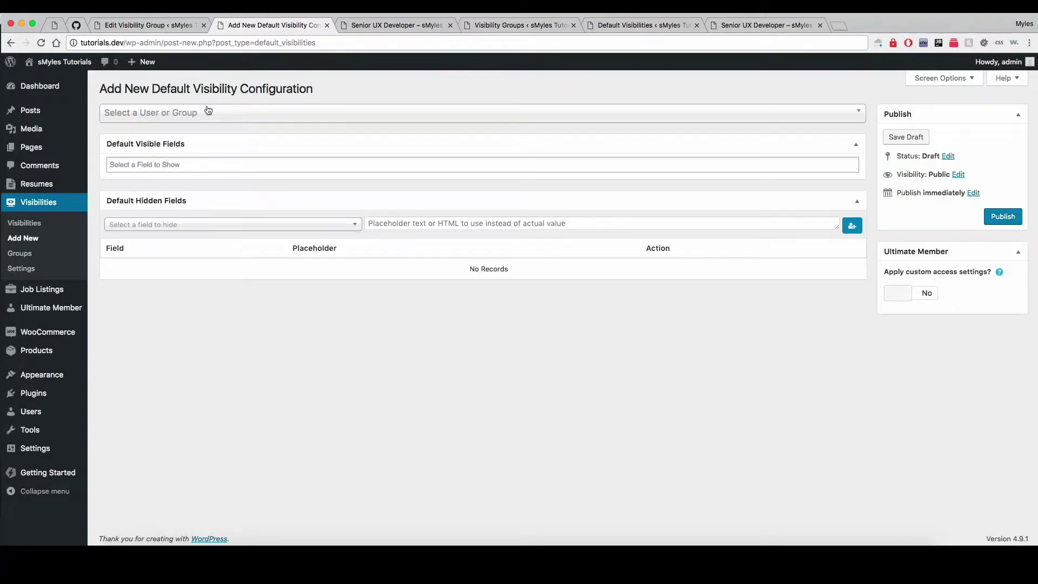
{"action": "left_click", "coordinate": [207, 114]}
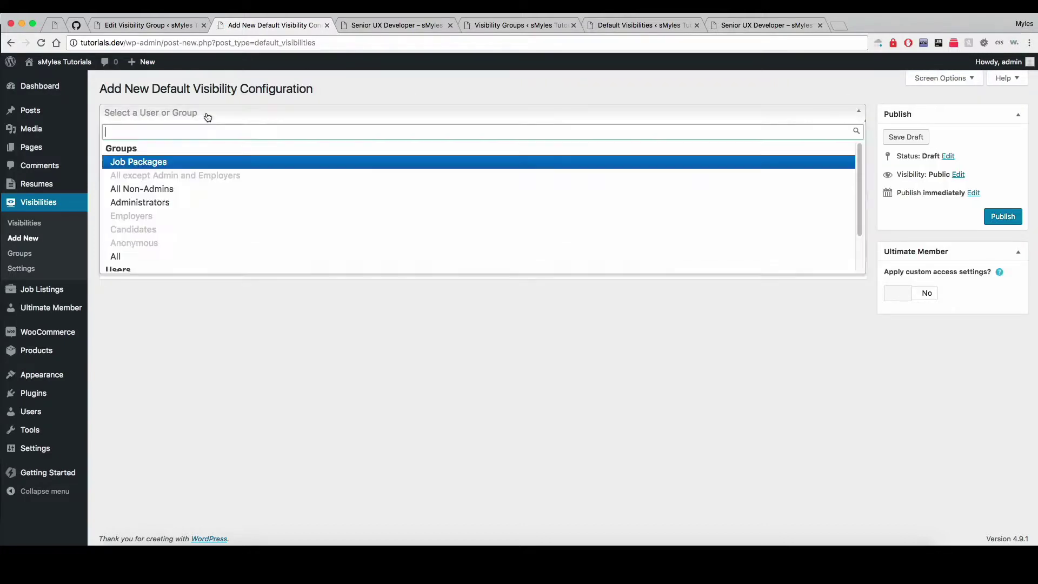
{"action": "left_click", "coordinate": [156, 162]}
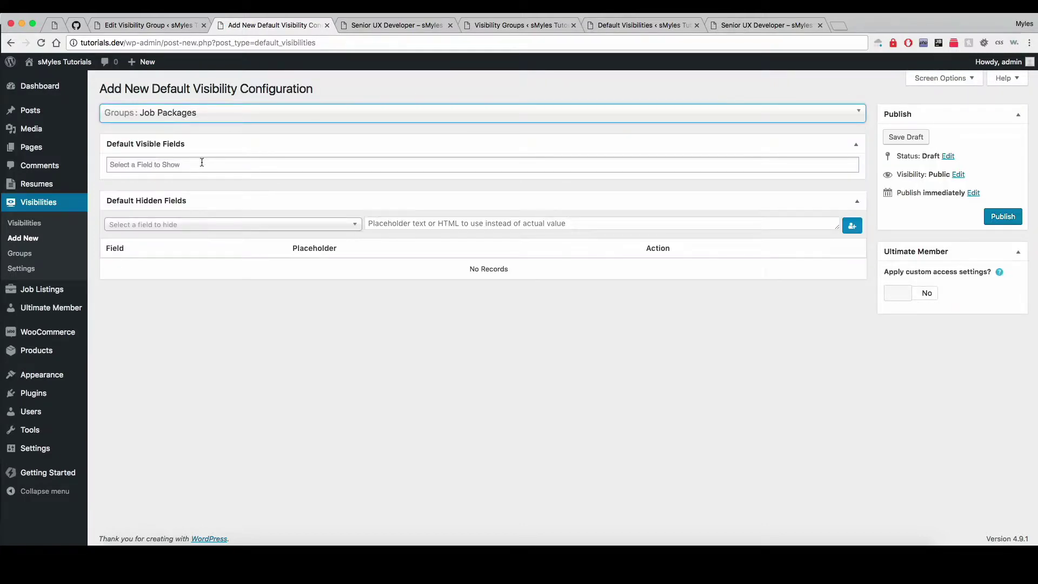
Check the Job Packages group page and existing default visibilities, then return to the form
{"action": "left_click", "coordinate": [170, 26]}
{"action": "key", "text": "super+r"}
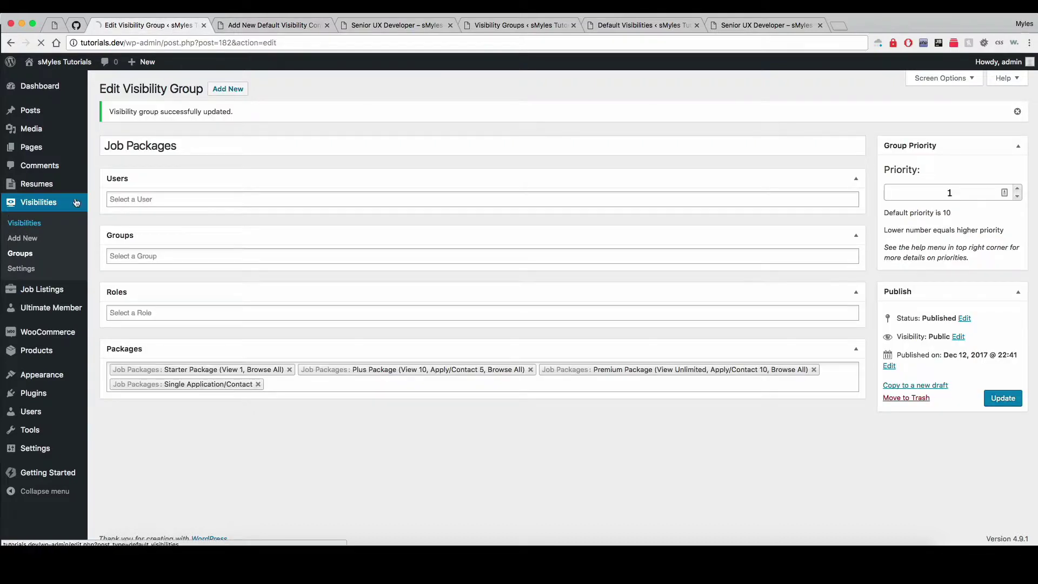
{"action": "left_click", "coordinate": [274, 27]}
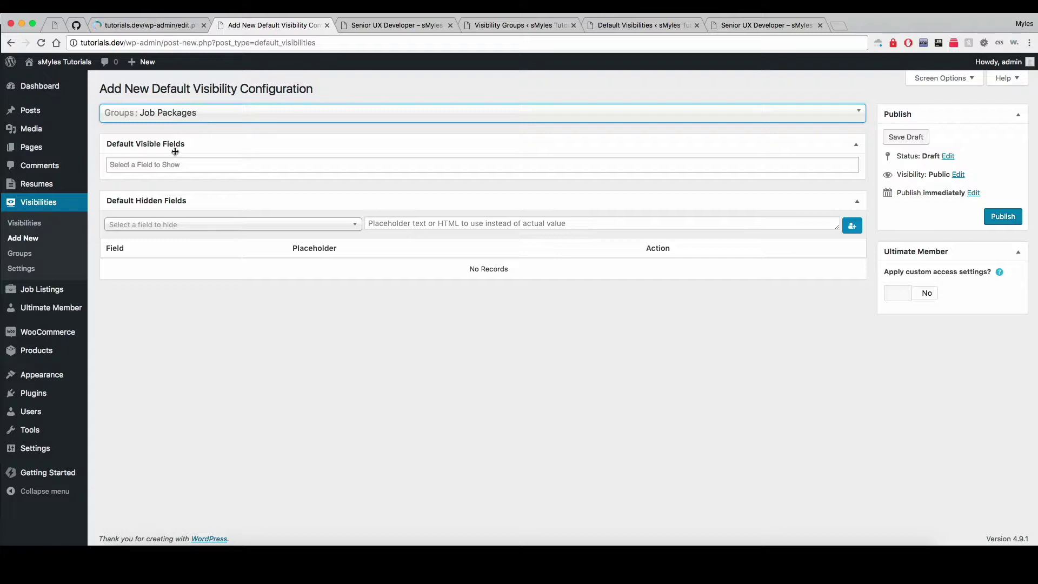
{"action": "left_click", "coordinate": [146, 25]}
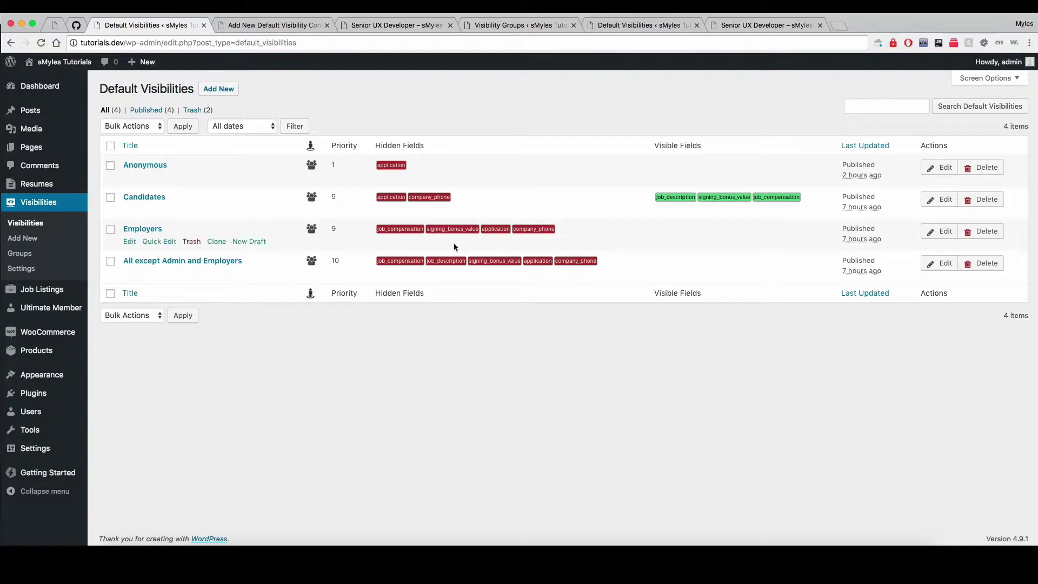
{"action": "left_click", "coordinate": [287, 24]}
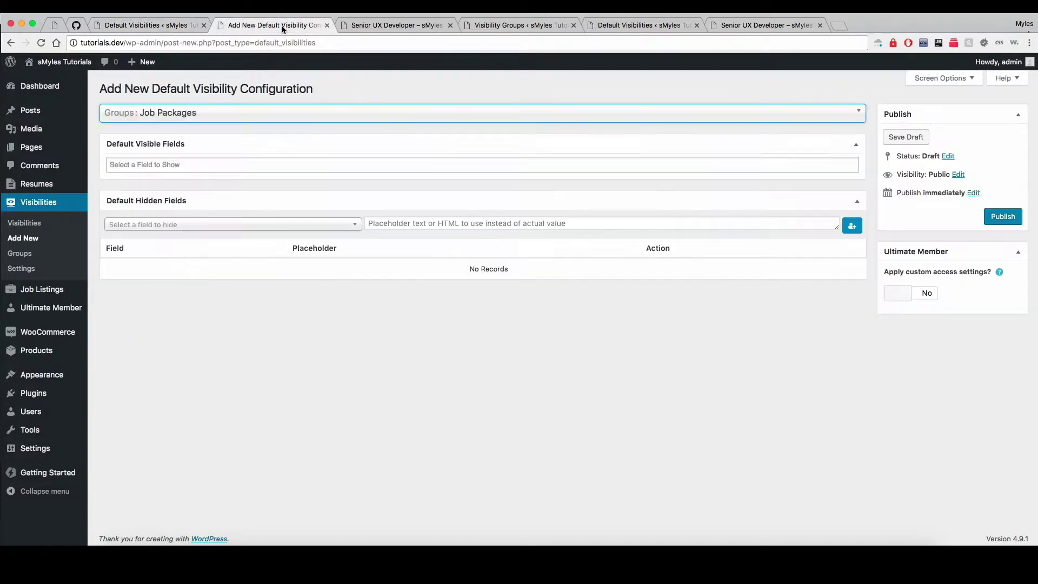
Add company_phone as a visible field and browse the other fields without adding more
{"action": "left_click", "coordinate": [174, 165]}
{"action": "type", "text": "phone"}
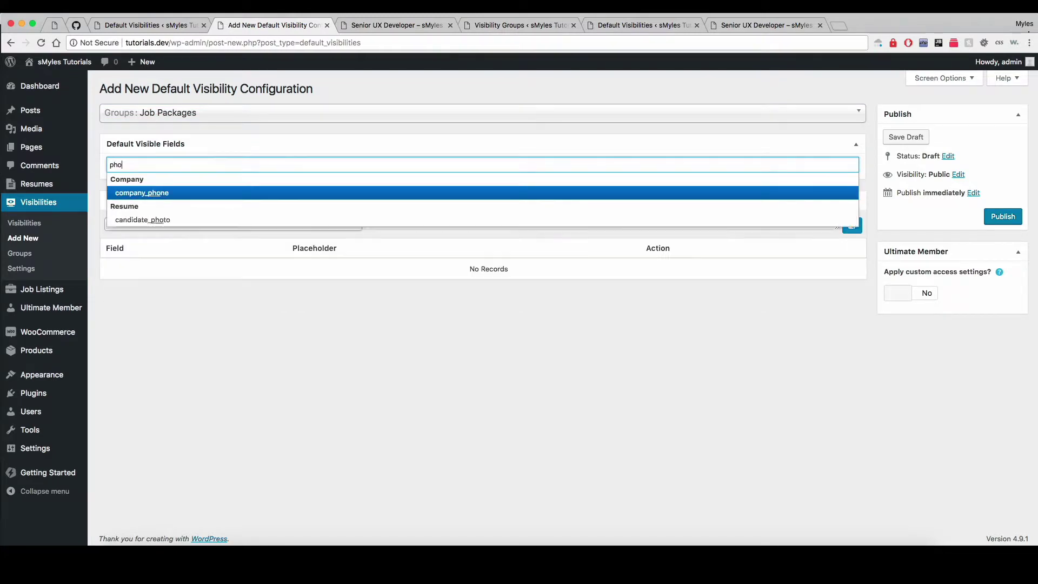
{"action": "left_click", "coordinate": [173, 193]}
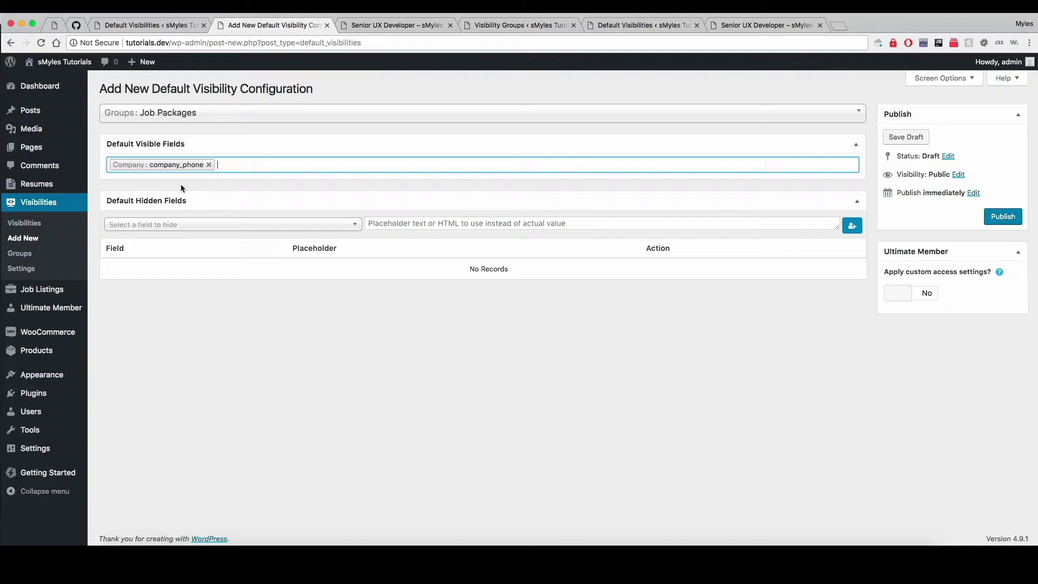
{"action": "left_click", "coordinate": [181, 189]}
{"action": "left_click", "coordinate": [223, 166]}
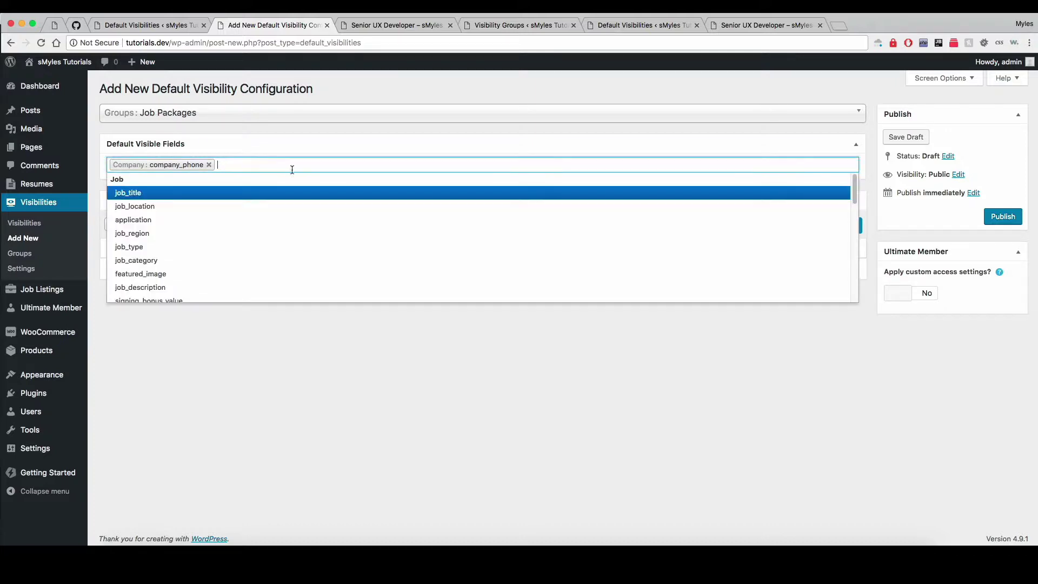
{"action": "left_click", "coordinate": [371, 451]}
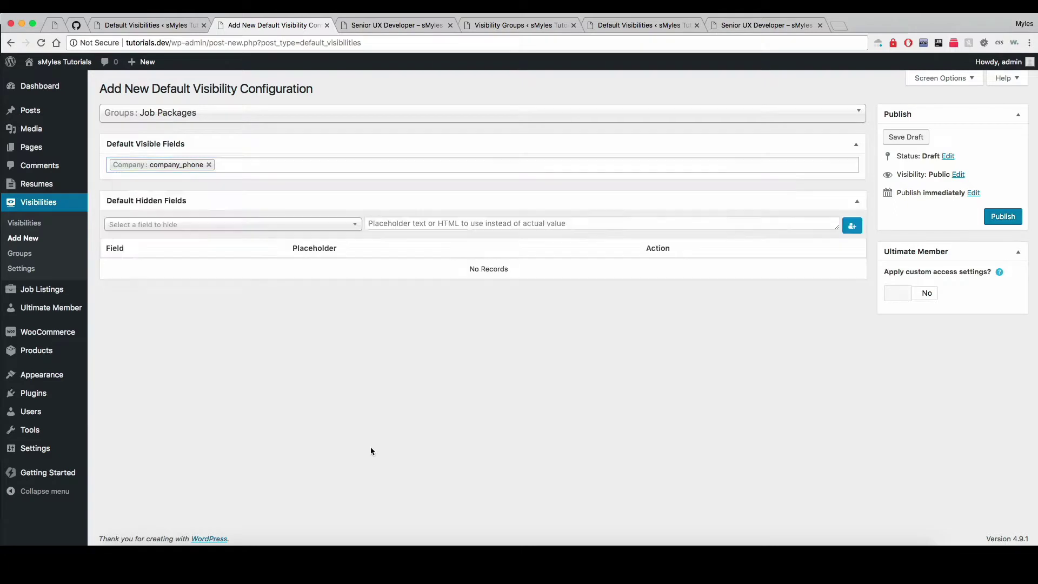
{"action": "left_click", "coordinate": [233, 164]}
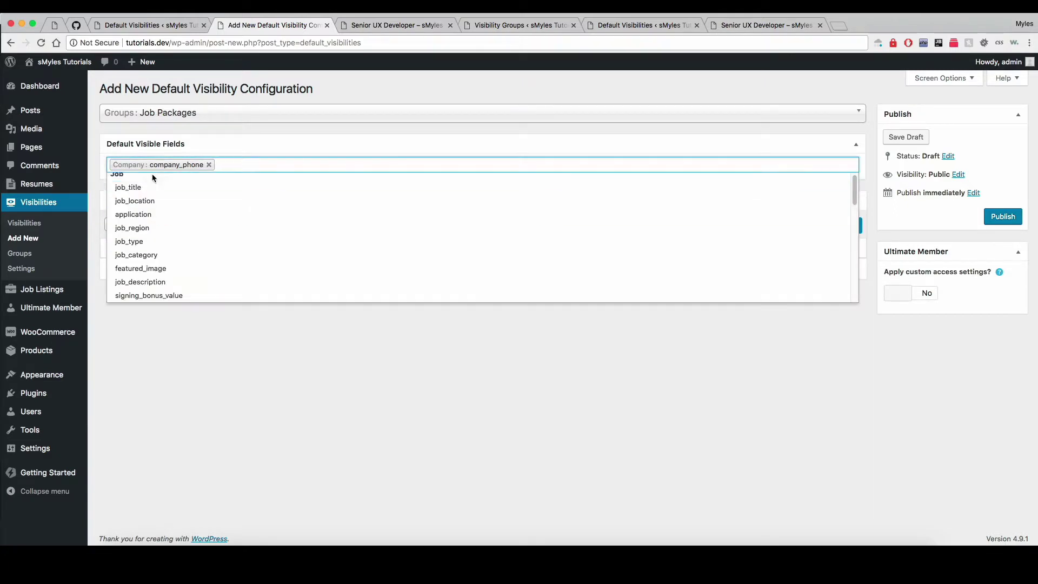
{"action": "left_click", "coordinate": [290, 372]}
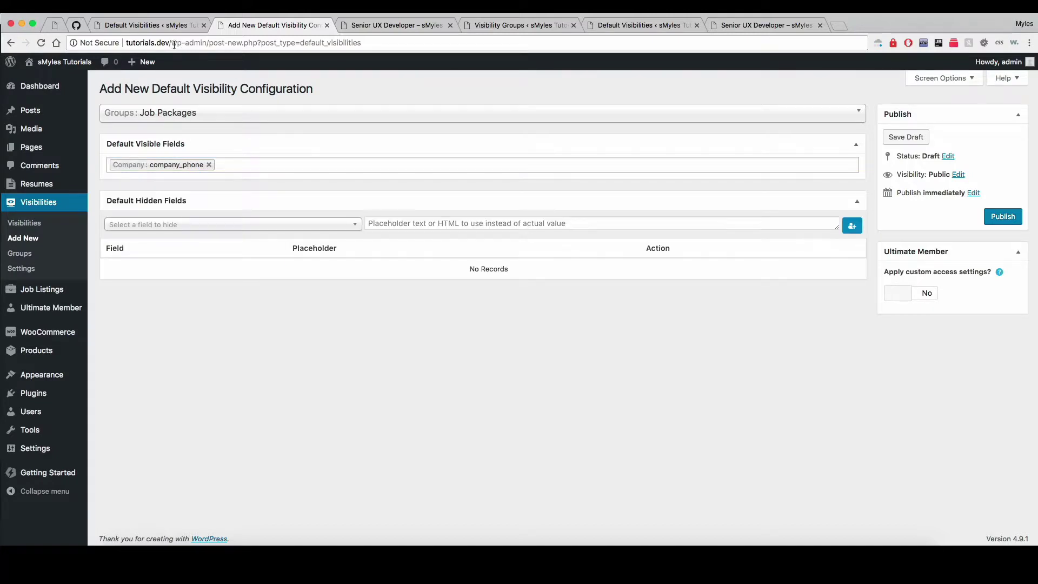
Compare the new configuration against the existing Default Visibilities list
{"action": "left_click", "coordinate": [161, 25]}
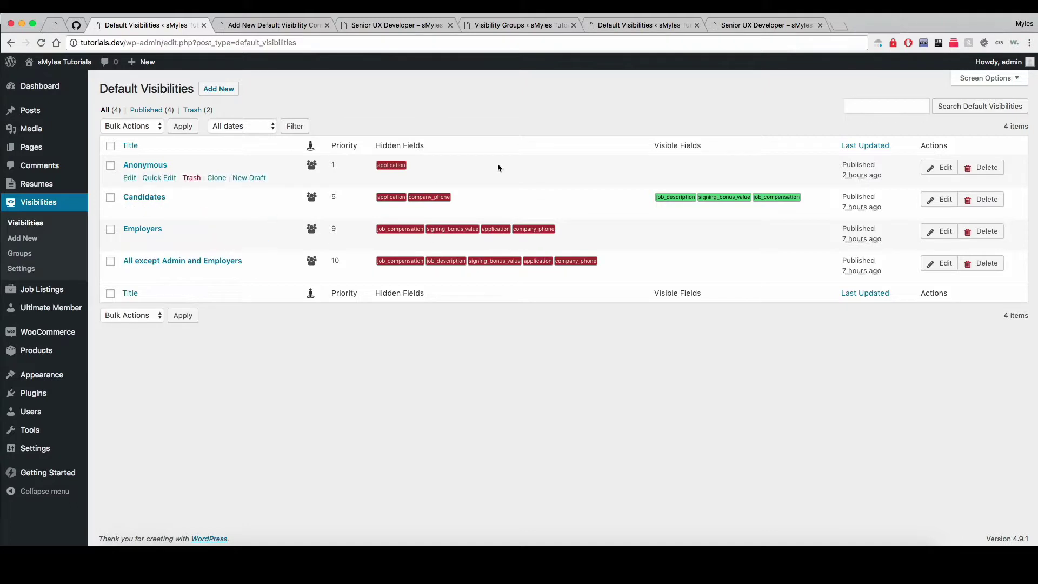
{"action": "left_click", "coordinate": [291, 26]}
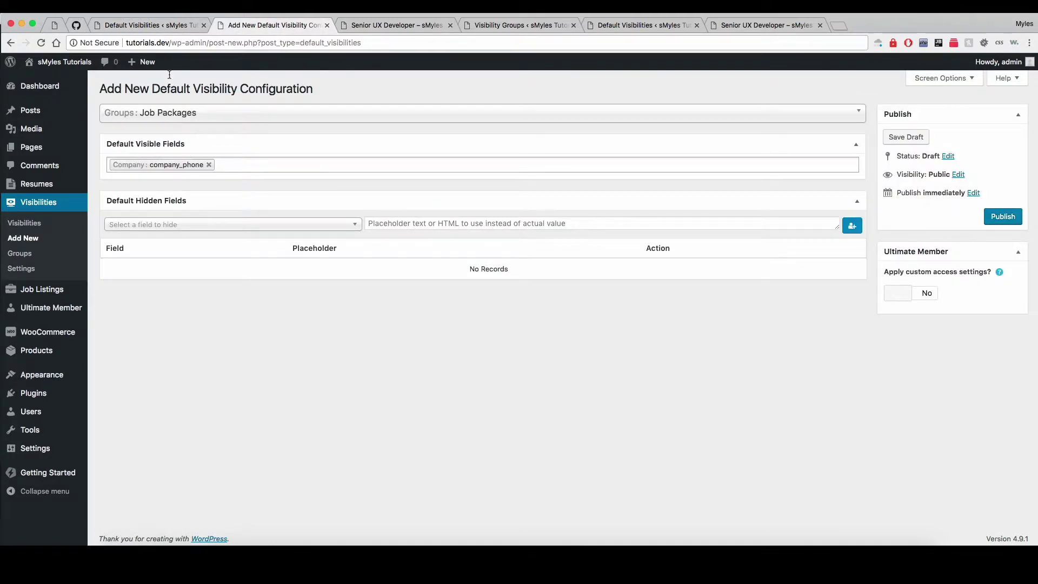
{"action": "left_click", "coordinate": [155, 28]}
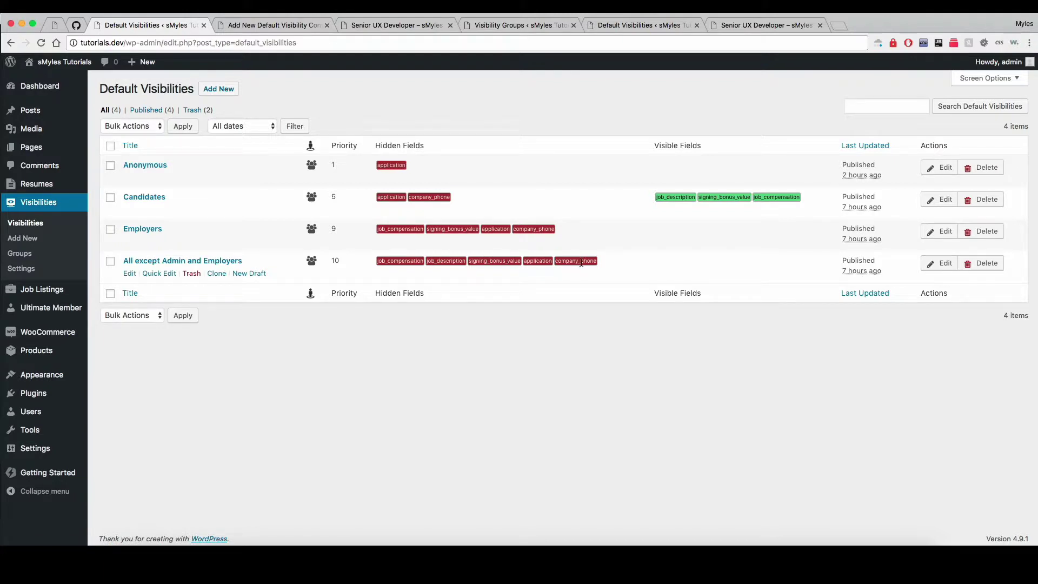
{"action": "mouse_move", "coordinate": [577, 263]}
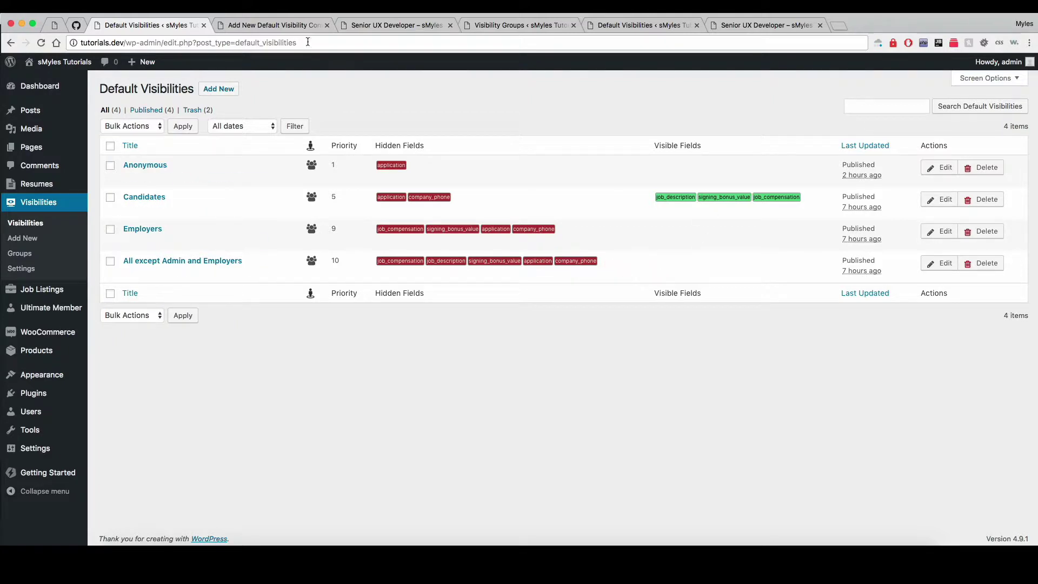
{"action": "left_click", "coordinate": [284, 27]}
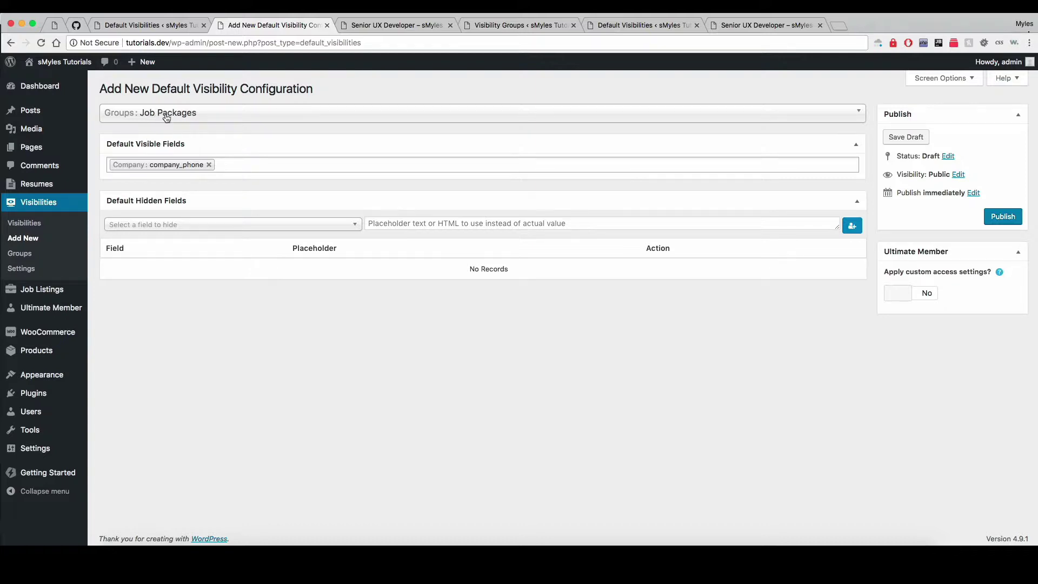
Keep Groups: Job Packages as the target and publish the configuration
{"action": "left_click", "coordinate": [198, 112]}
{"action": "left_click", "coordinate": [140, 159]}
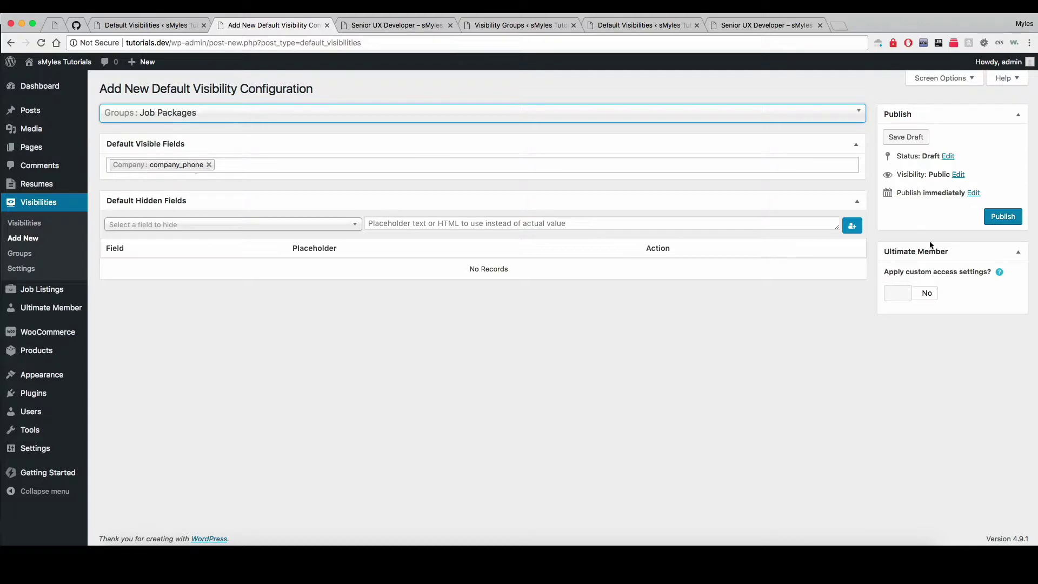
{"action": "left_click", "coordinate": [989, 218]}
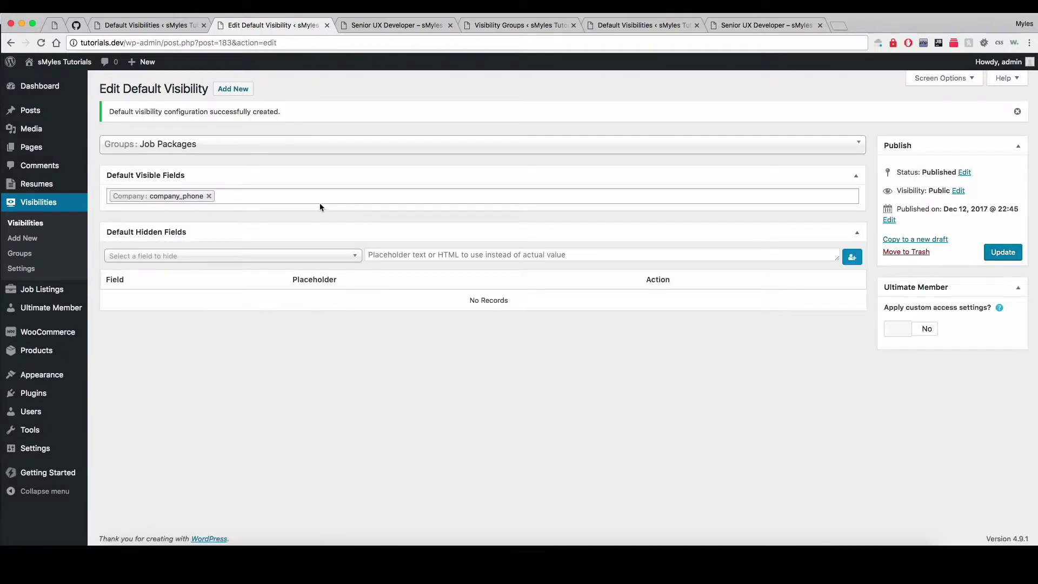
{"action": "left_click", "coordinate": [37, 275]}
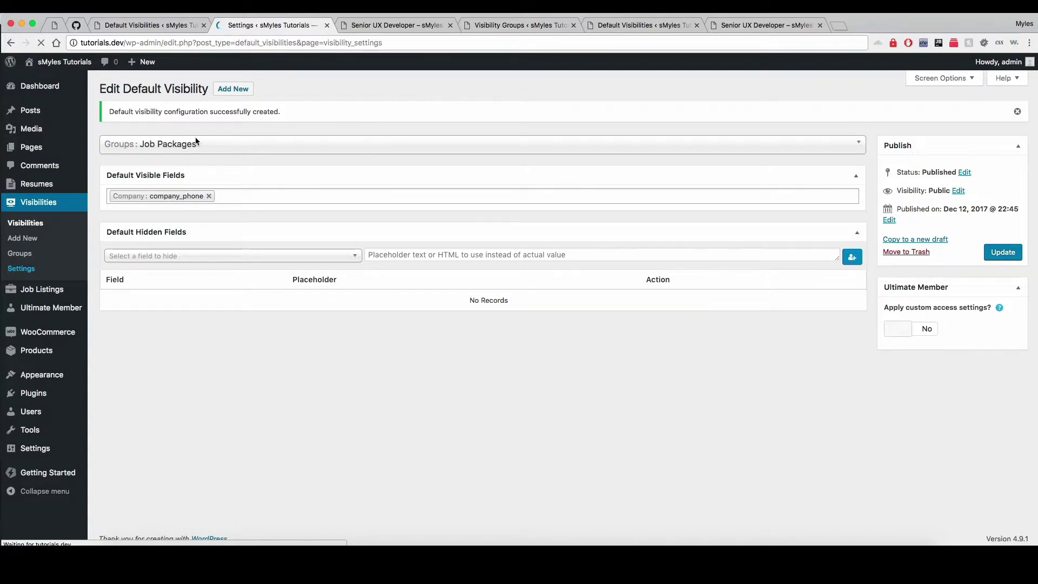
Enable visibility processing for Job Listings and Resume Listings and save the integration settings
{"action": "left_click", "coordinate": [223, 164]}
{"action": "left_click", "coordinate": [240, 208]}
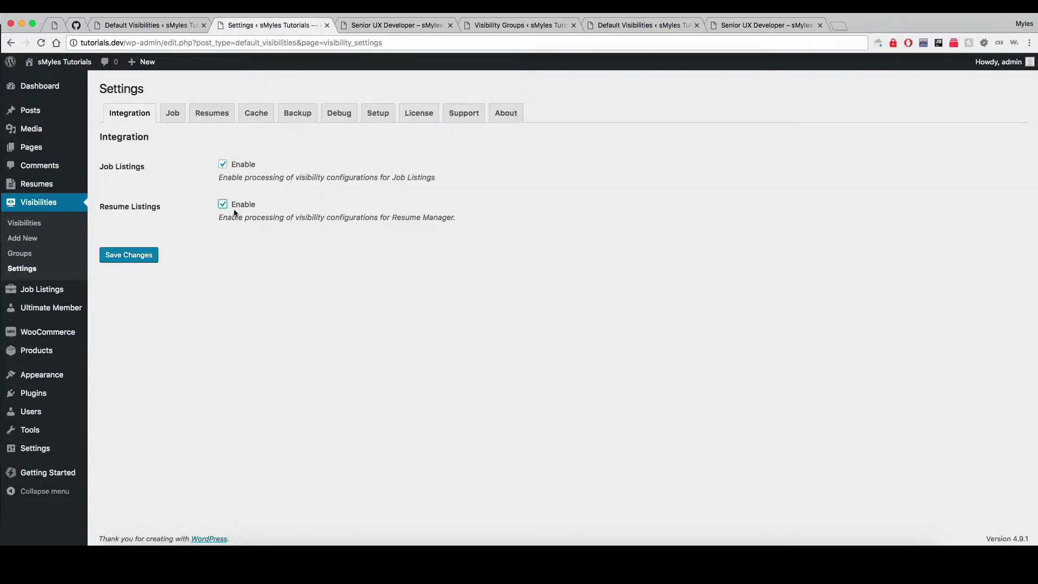
{"action": "left_click", "coordinate": [147, 258]}
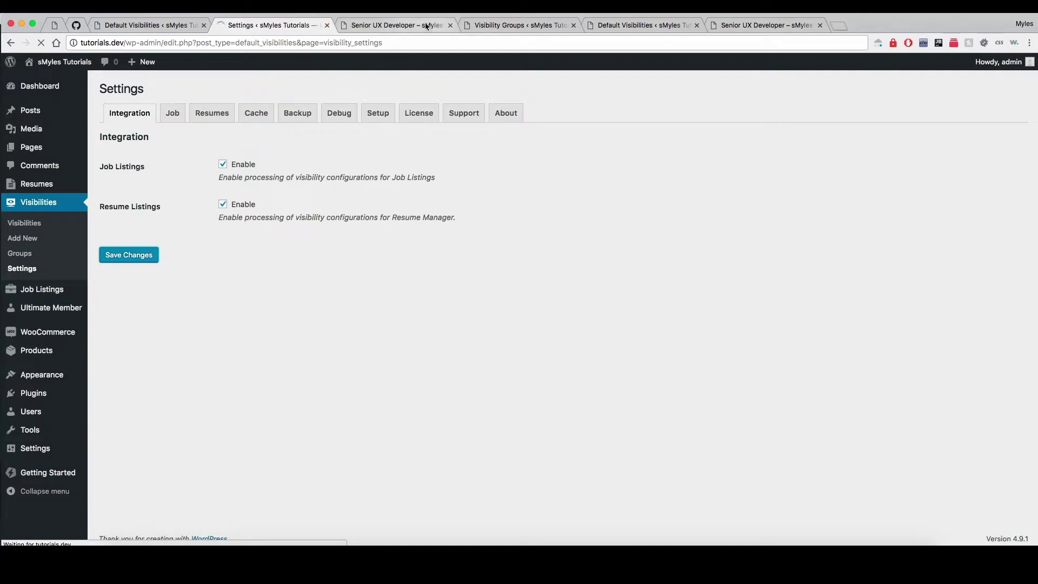
Refresh the Default Visibilities list to confirm the Job Packages configuration appears
{"action": "left_click", "coordinate": [137, 24]}
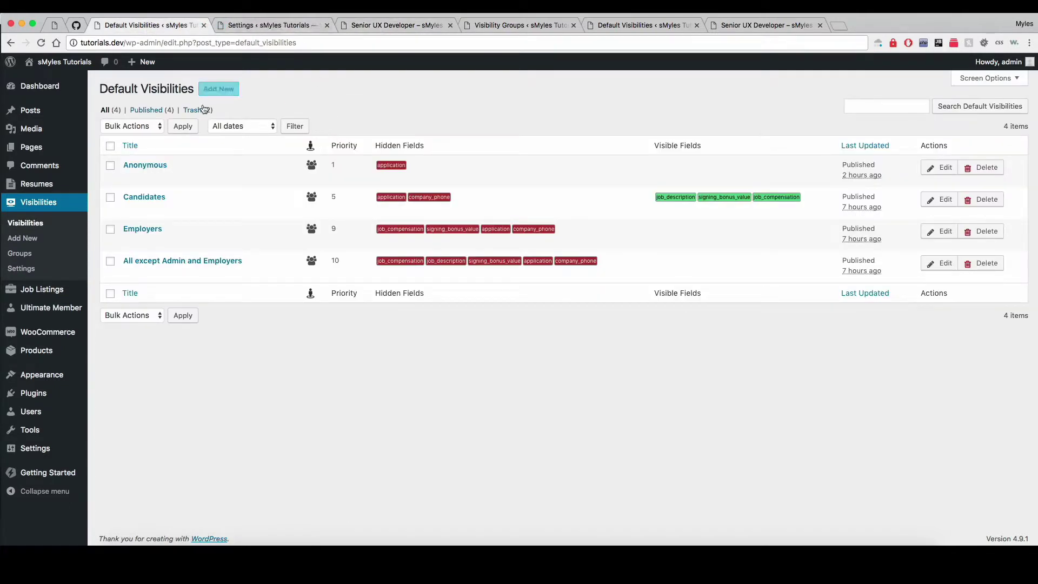
{"action": "left_click", "coordinate": [227, 89]}
{"action": "left_click", "coordinate": [265, 27]}
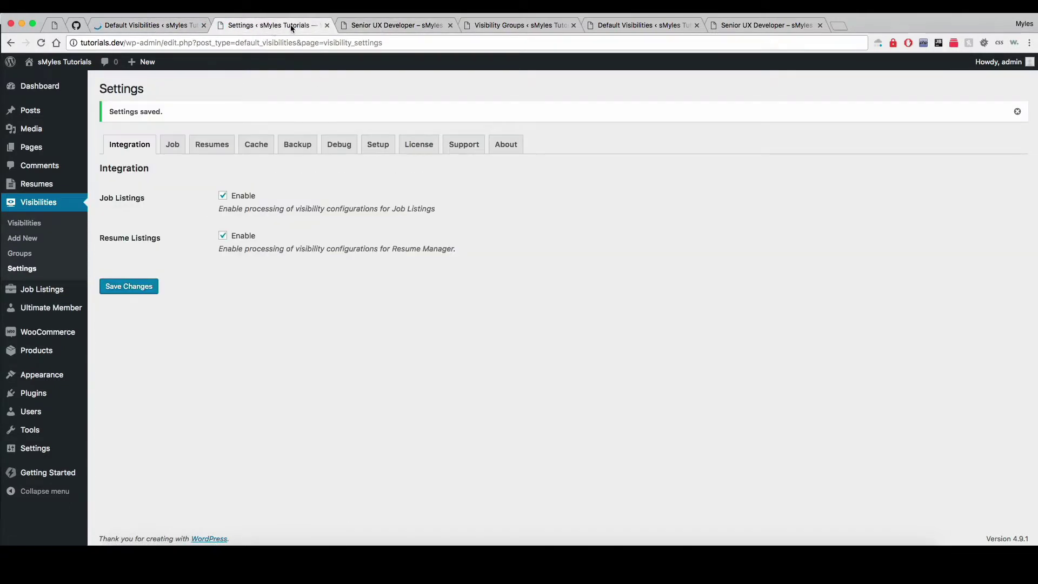
{"action": "left_click", "coordinate": [143, 21]}
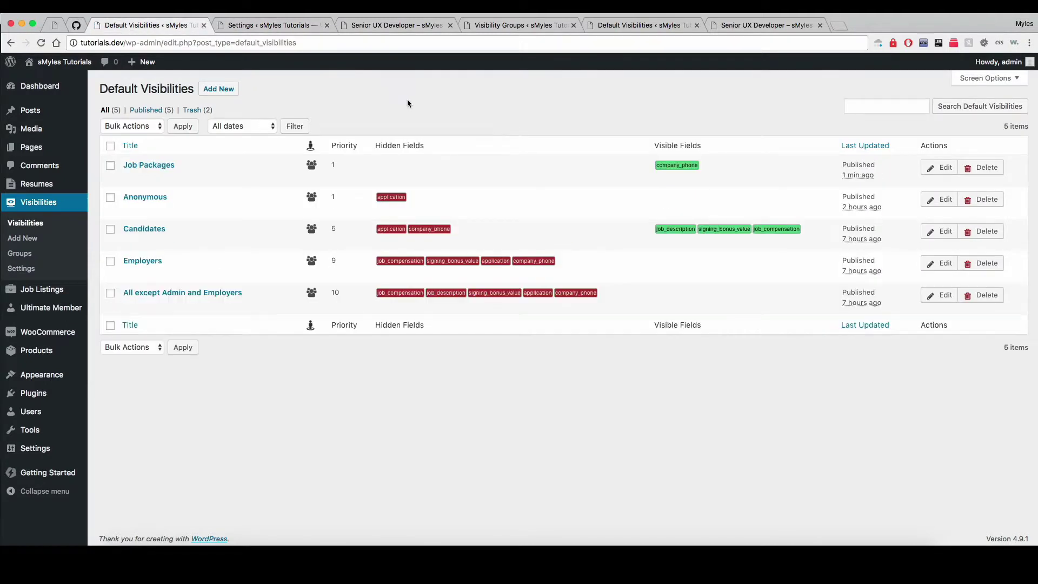
{"action": "mouse_move", "coordinate": [237, 163]}
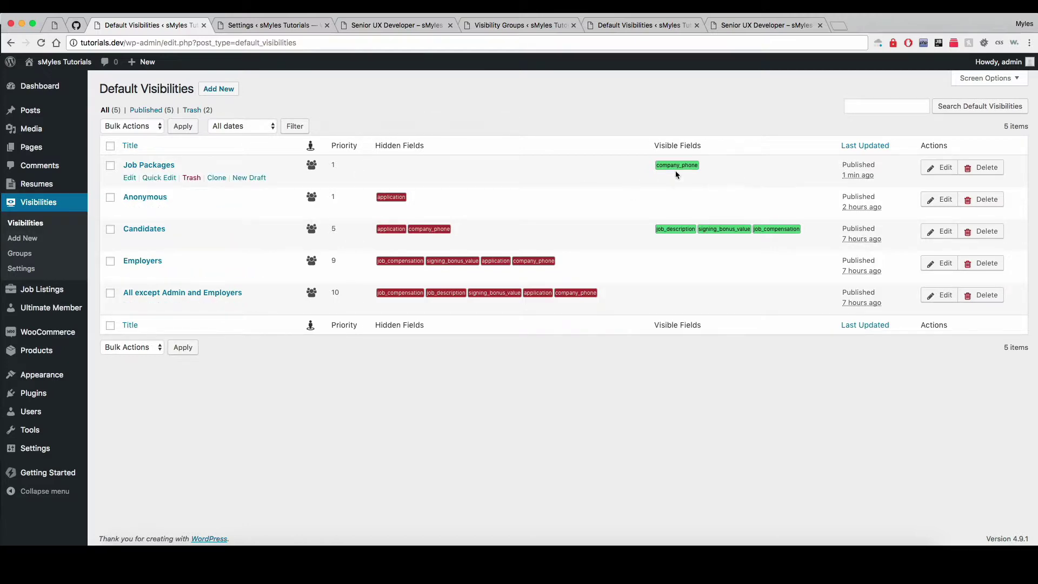
{"action": "key", "text": "ctrl+Right"}
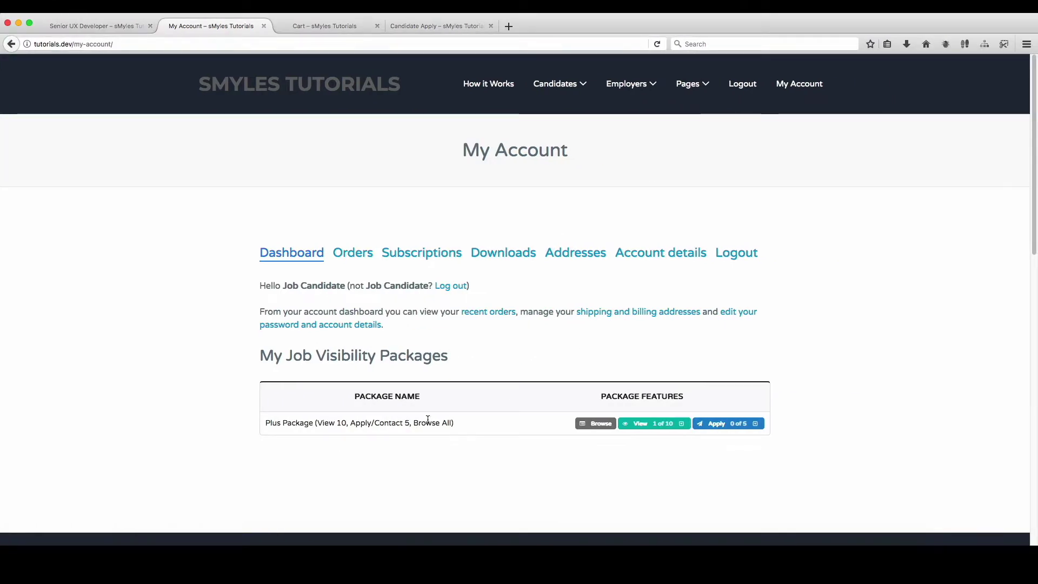
Open the Senior UX Developer job from the package's view details and confirm its company phone appears
{"action": "left_click", "coordinate": [667, 424]}
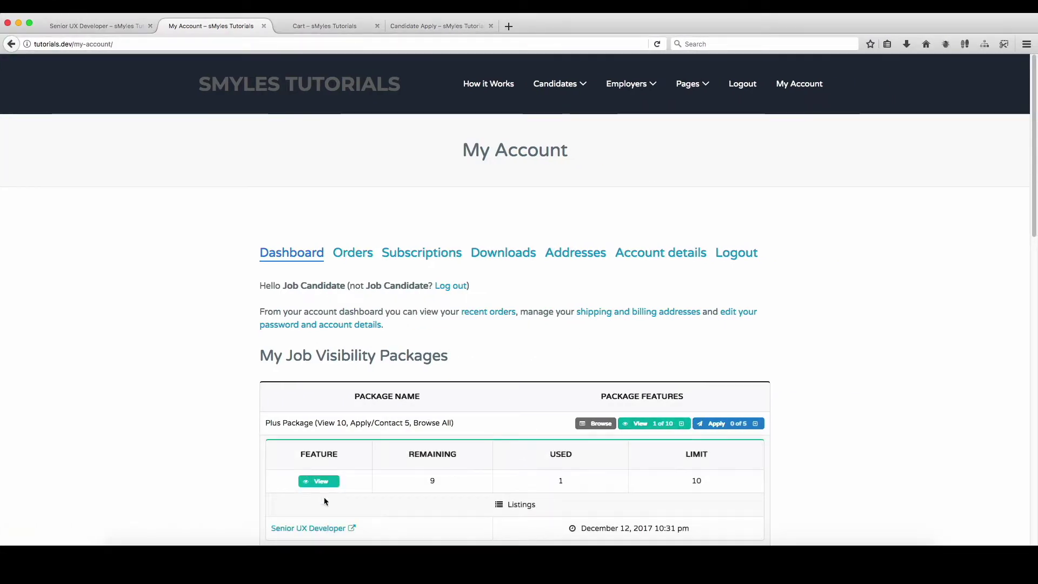
{"action": "left_click", "coordinate": [326, 530]}
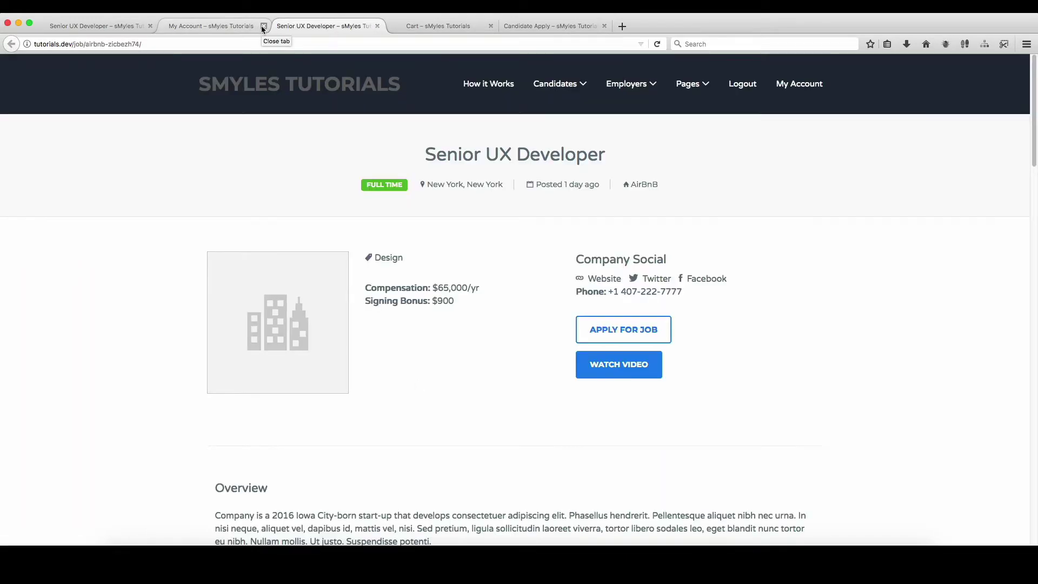
{"action": "left_click", "coordinate": [263, 26]}
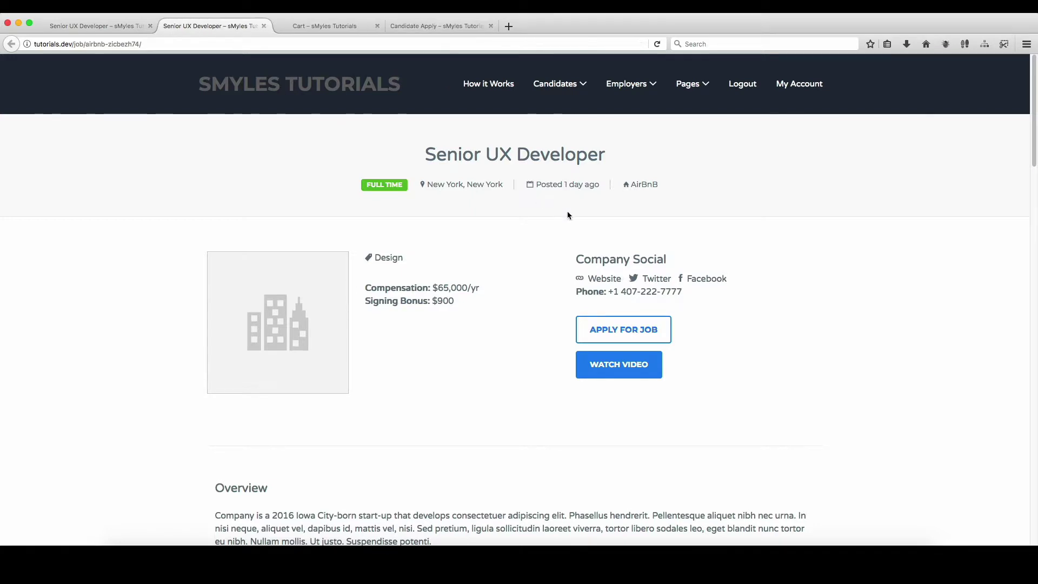
{"action": "left_click_drag", "start_coordinate": [579, 293], "coordinate": [697, 295]}
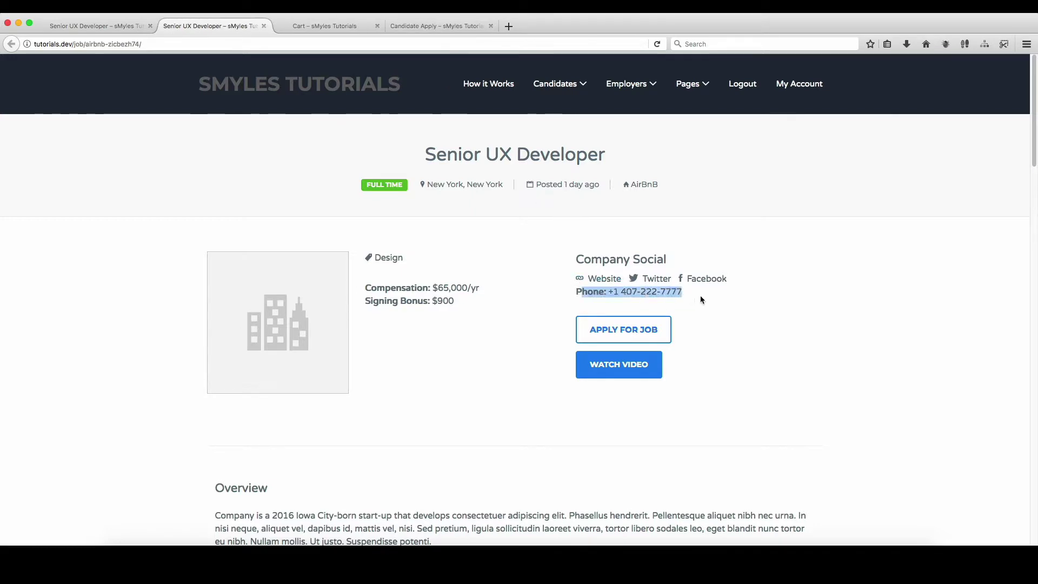
{"action": "left_click", "coordinate": [656, 290]}
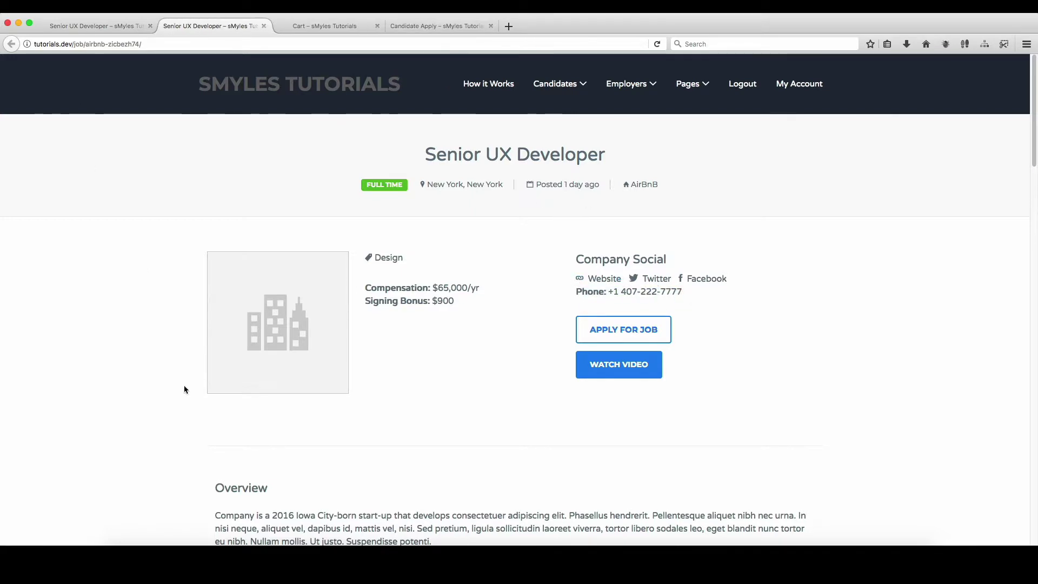
{"action": "key", "text": "ctrl+Left"}
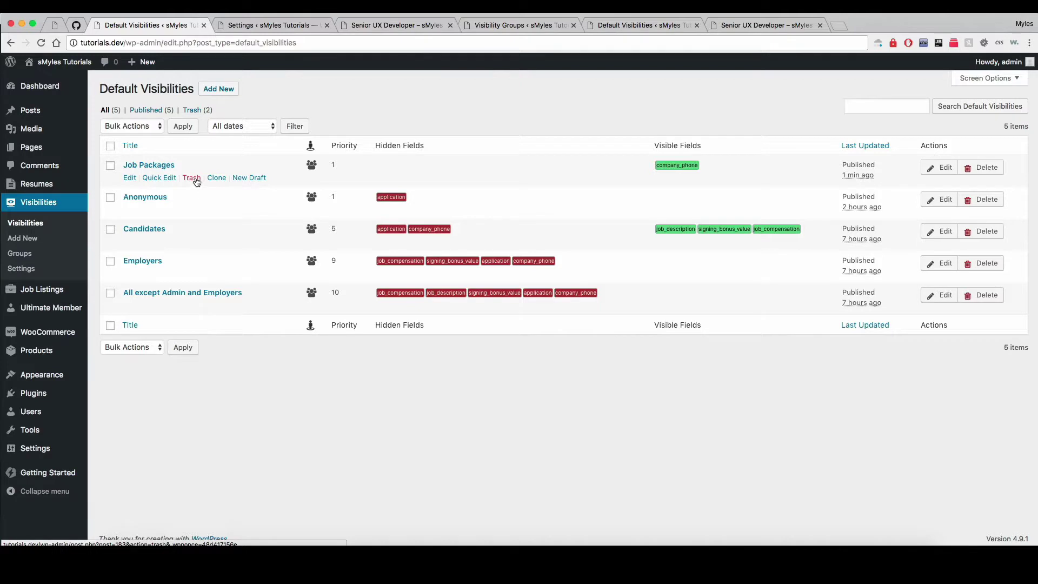
Trash the Job Packages default visibility so four configurations remain
{"action": "left_click", "coordinate": [196, 182]}
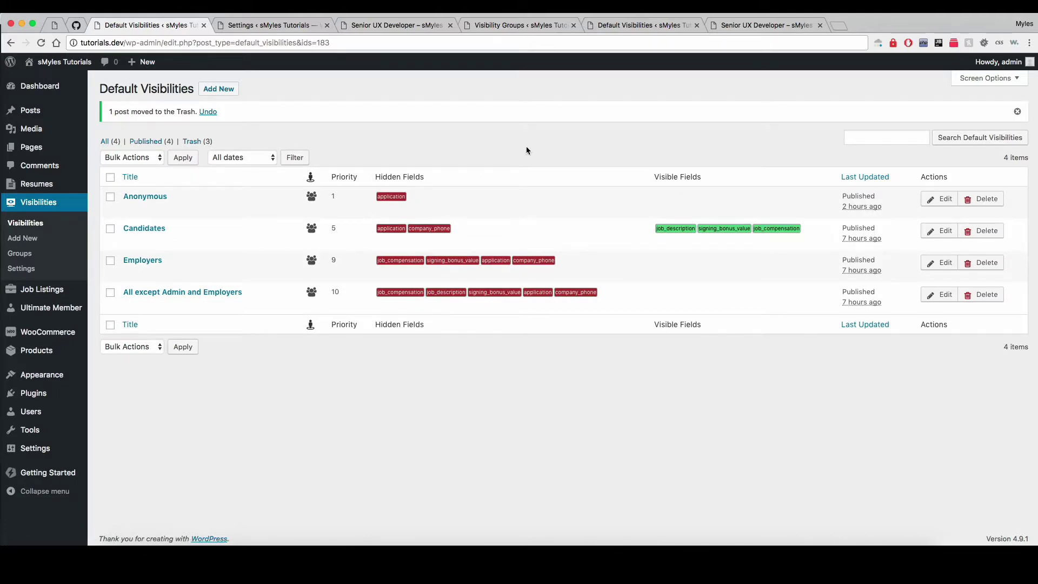
{"action": "key", "text": "ctrl+Right"}
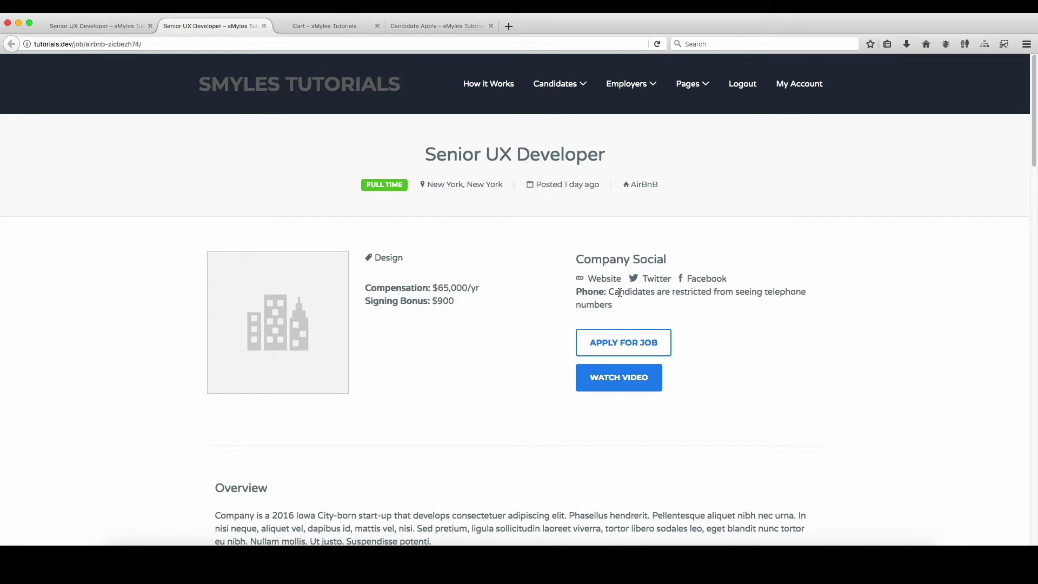
Note the Senior UX Developer phone now shows the candidates-only restriction message
{"action": "key", "text": "ctrl+Left"}
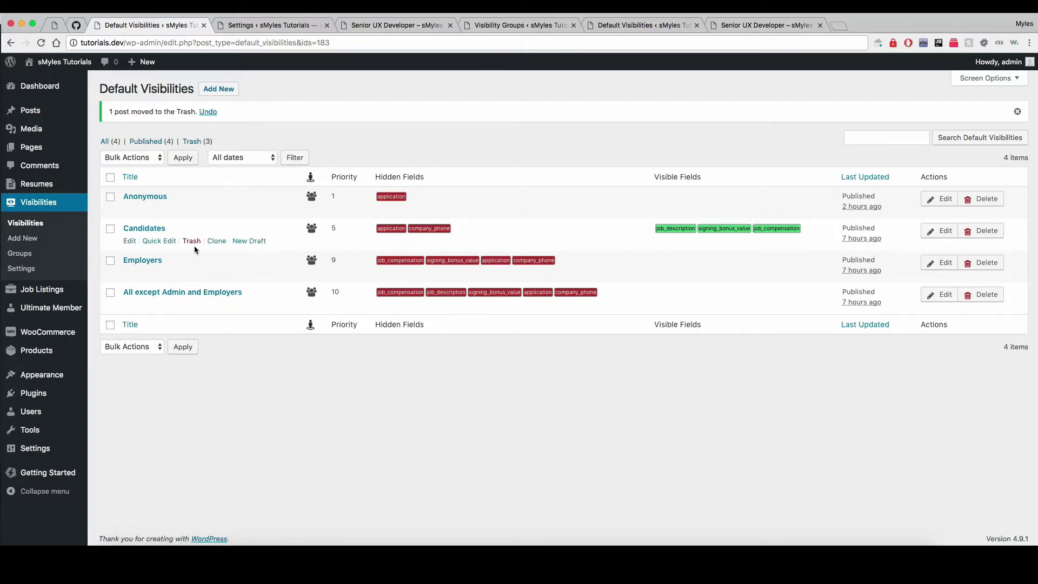
{"action": "left_click", "coordinate": [129, 241]}
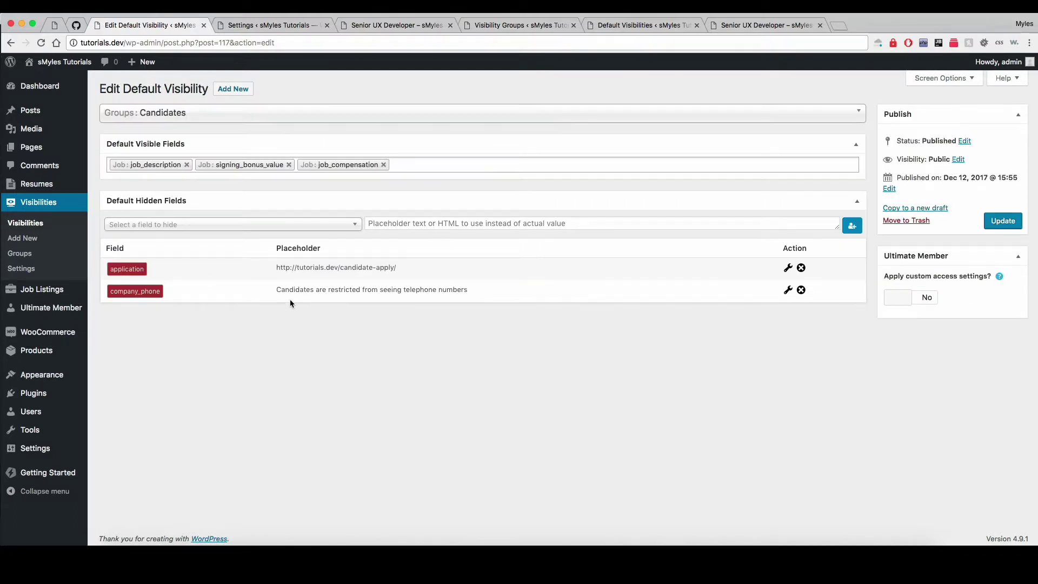
{"action": "left_click_drag", "start_coordinate": [276, 290], "coordinate": [484, 290]}
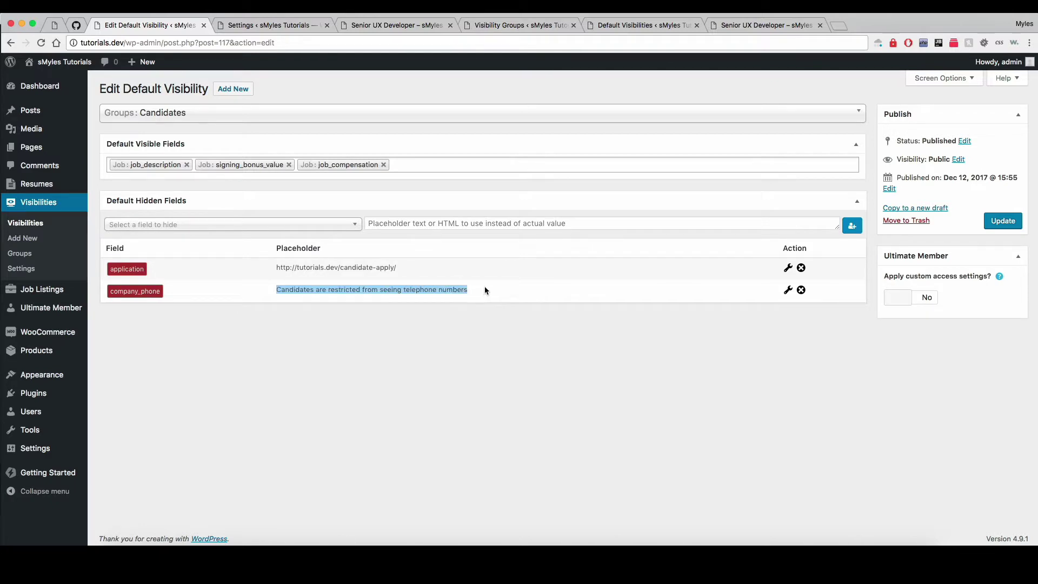
{"action": "left_click", "coordinate": [418, 290]}
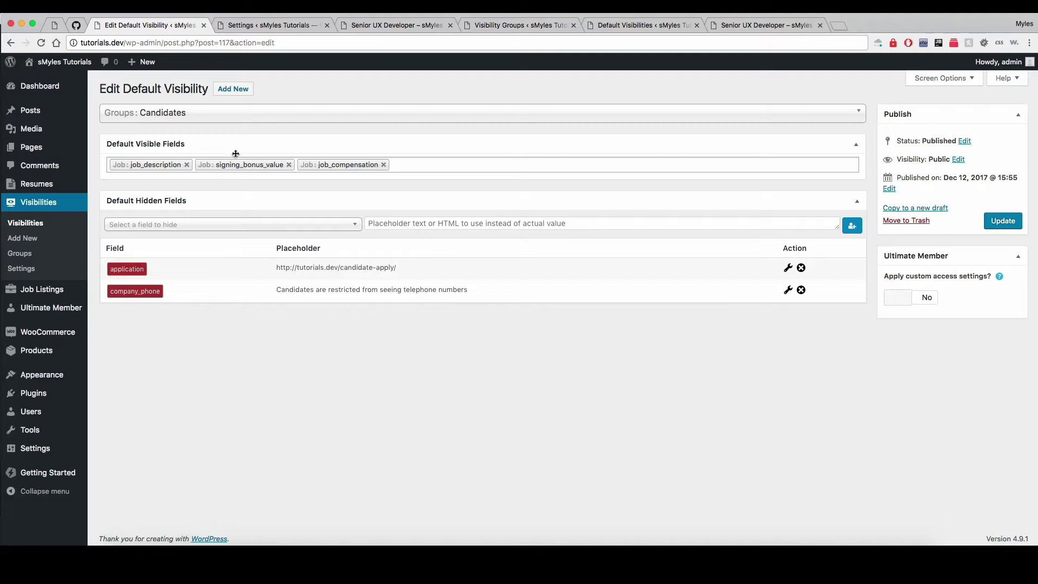
{"action": "key", "text": "super+r"}
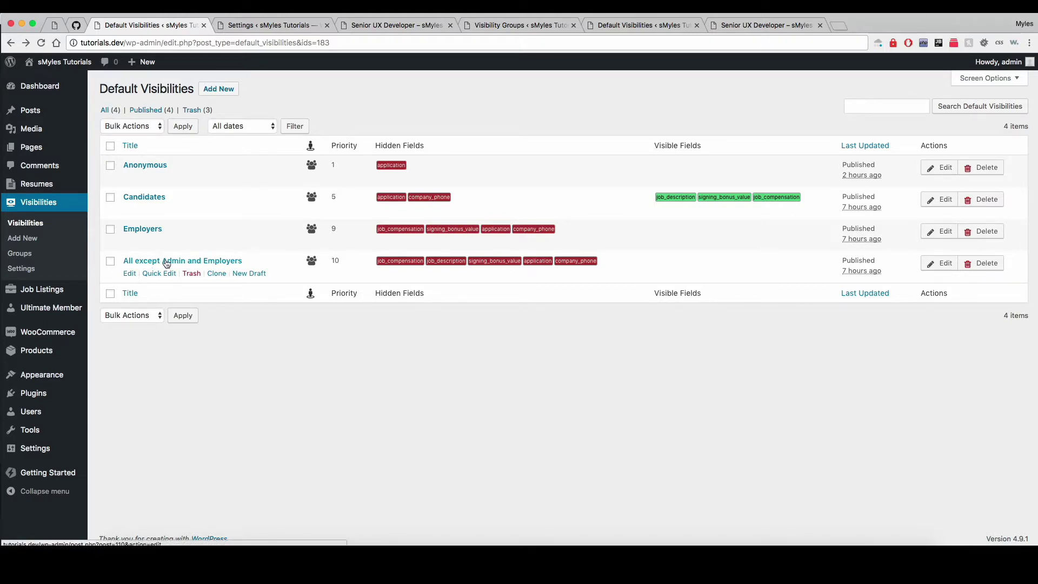
Open the visibility Settings page in a new tab and close the duplicate tab
{"action": "right_click", "coordinate": [22, 268]}
{"action": "left_click", "coordinate": [43, 271]}
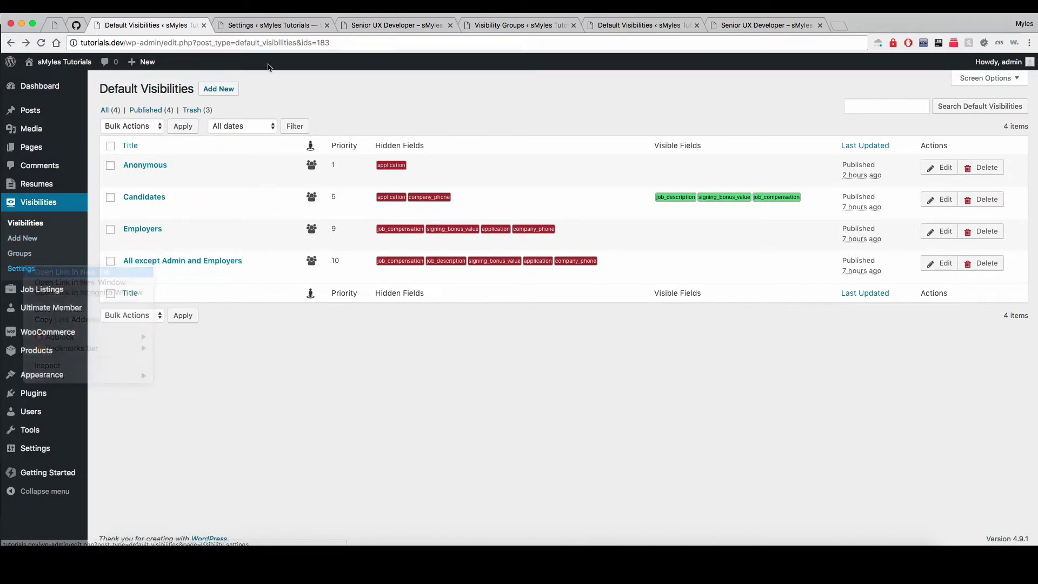
{"action": "left_click", "coordinate": [272, 25]}
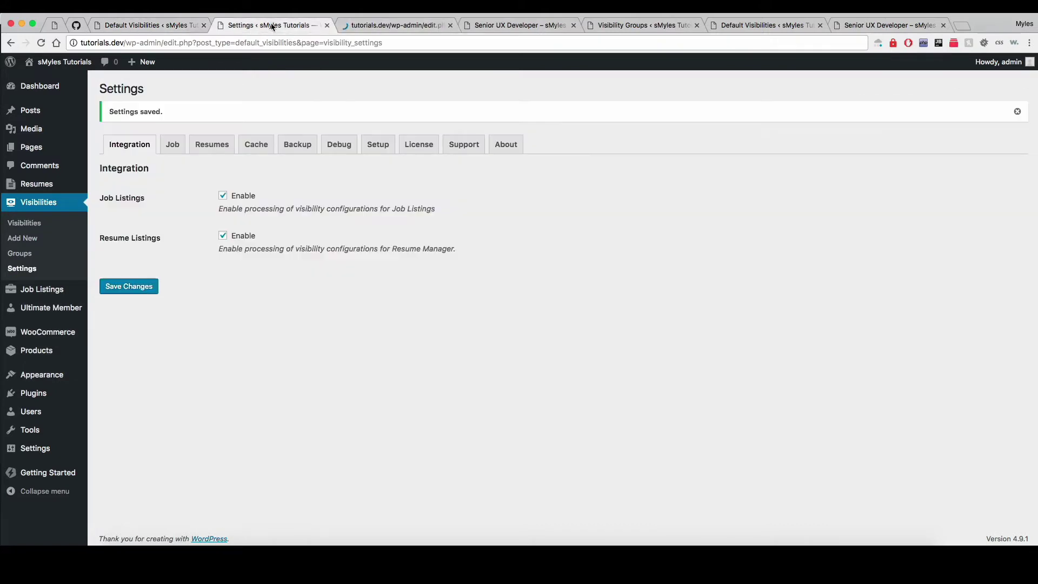
{"action": "left_click", "coordinate": [354, 25]}
{"action": "left_click", "coordinate": [311, 26]}
{"action": "left_click", "coordinate": [326, 26]}
Enable Show Debug in Footer on the Debug tab and save the settings
{"action": "left_click", "coordinate": [339, 112]}
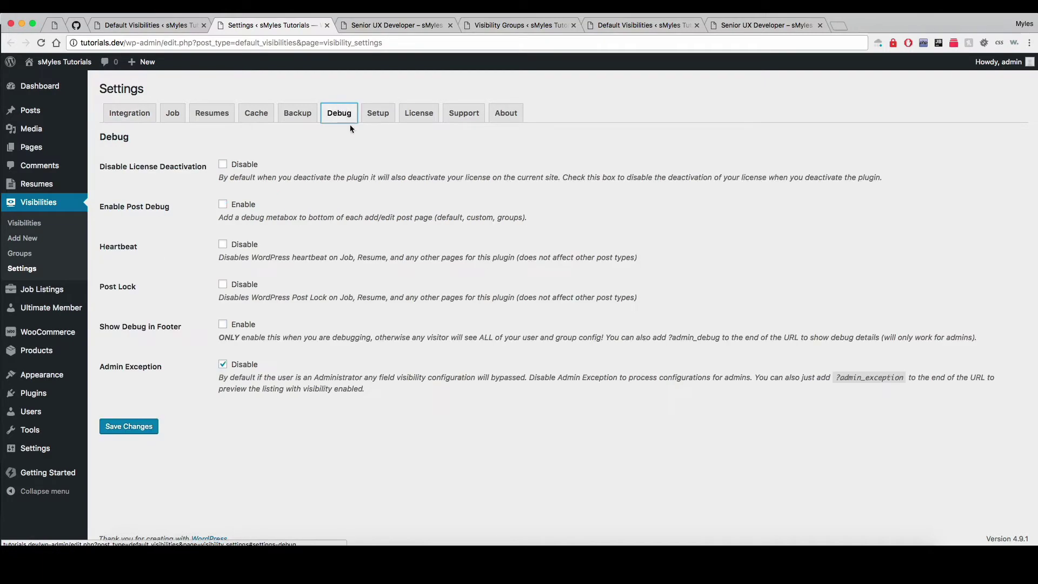
{"action": "left_click", "coordinate": [222, 325]}
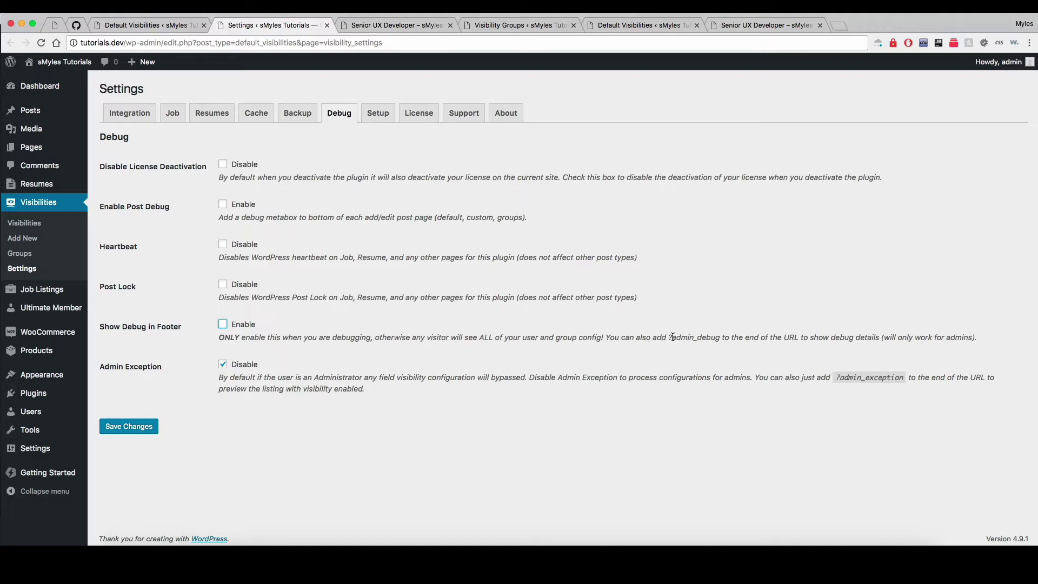
{"action": "left_click_drag", "start_coordinate": [669, 337], "coordinate": [724, 338]}
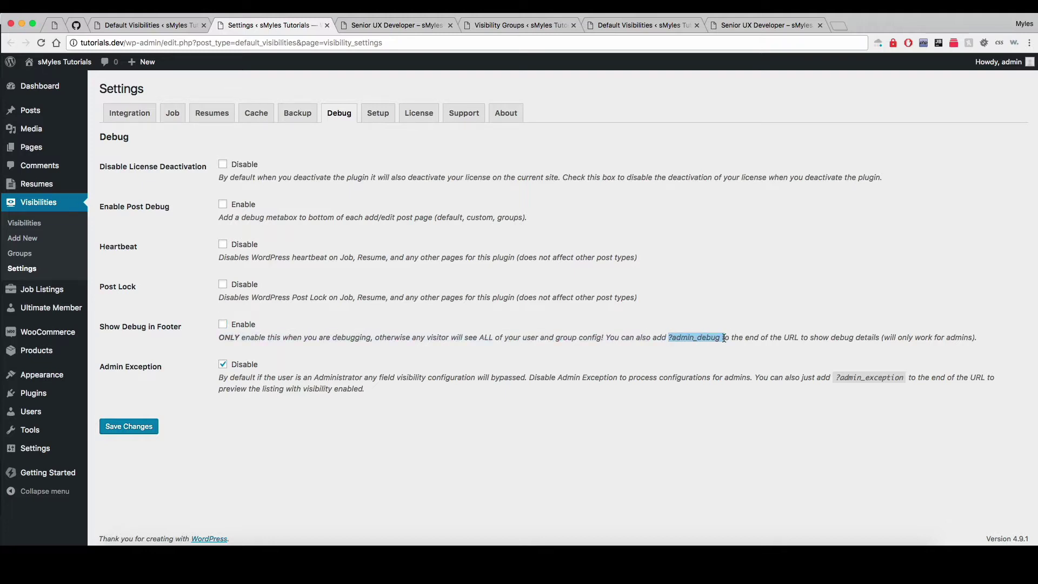
{"action": "left_click", "coordinate": [718, 337]}
{"action": "left_click", "coordinate": [222, 325]}
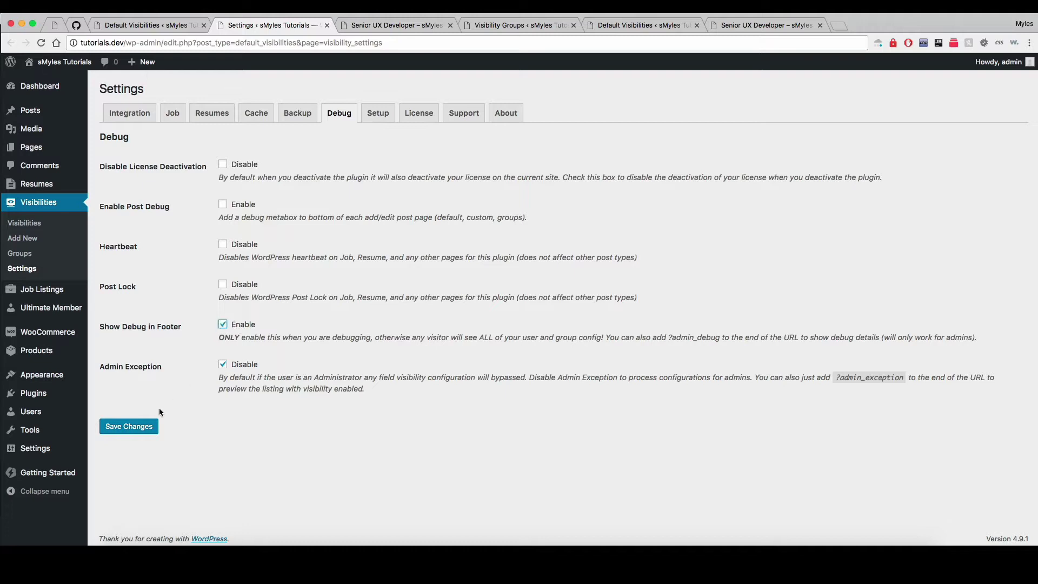
{"action": "left_click", "coordinate": [128, 433]}
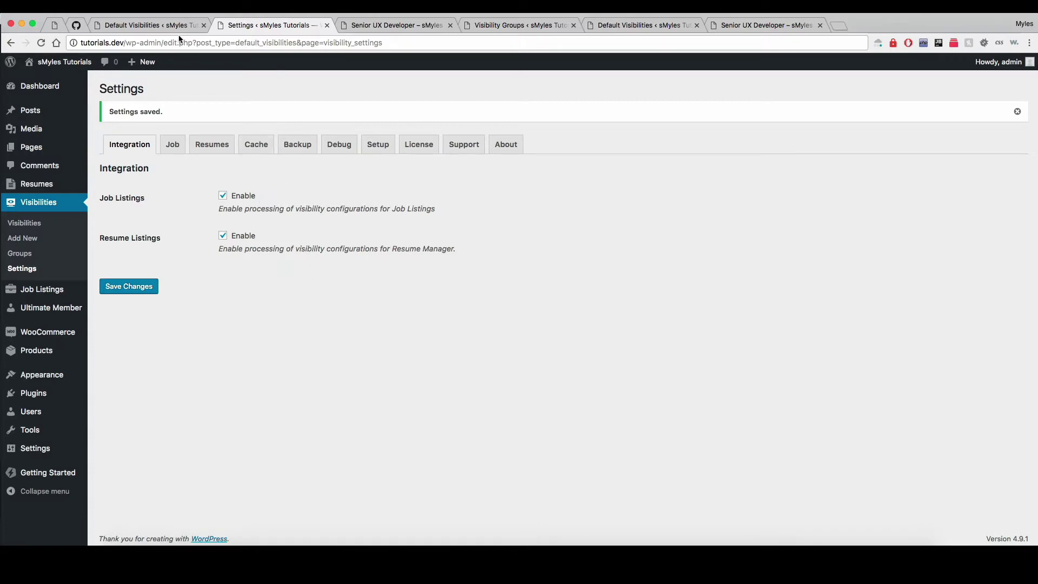
{"action": "key", "text": "ctrl+Right"}
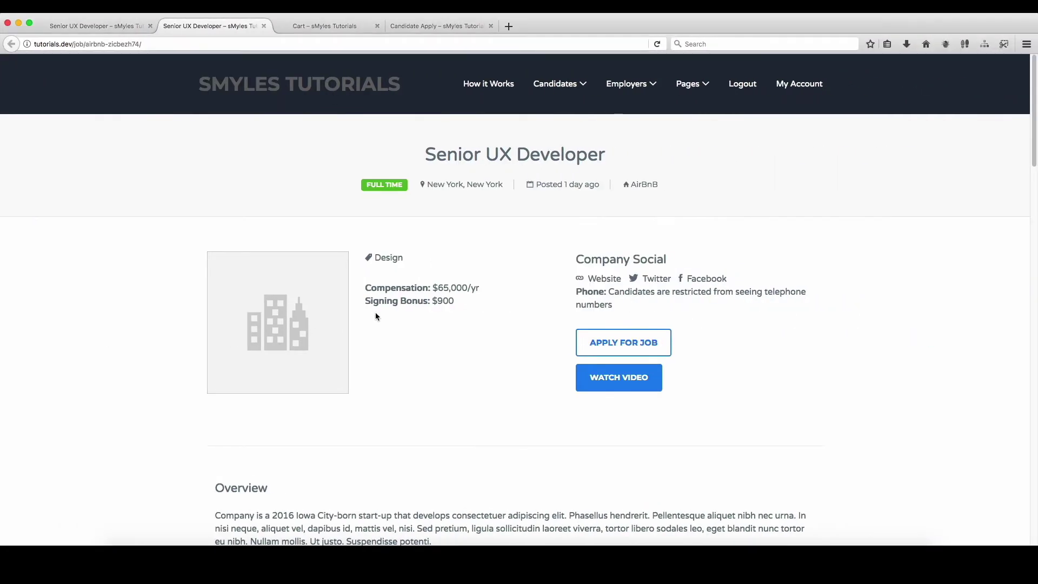
{"action": "key", "text": "super+r"}
{"action": "scroll", "coordinate": [524, 301], "scroll_direction": "down", "scroll_amount": 15}
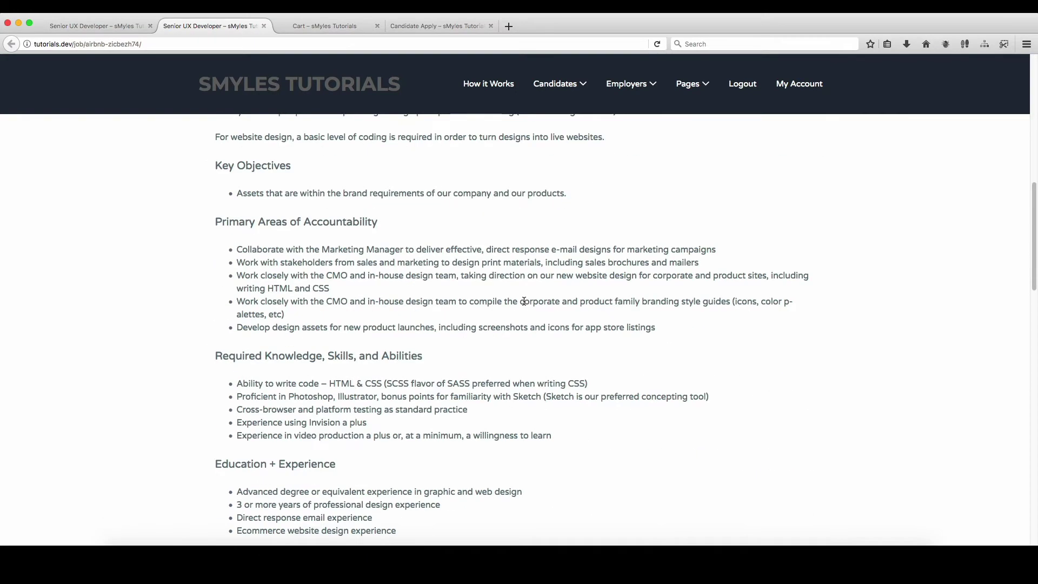
{"action": "scroll", "coordinate": [525, 304], "scroll_direction": "down", "scroll_amount": 15}
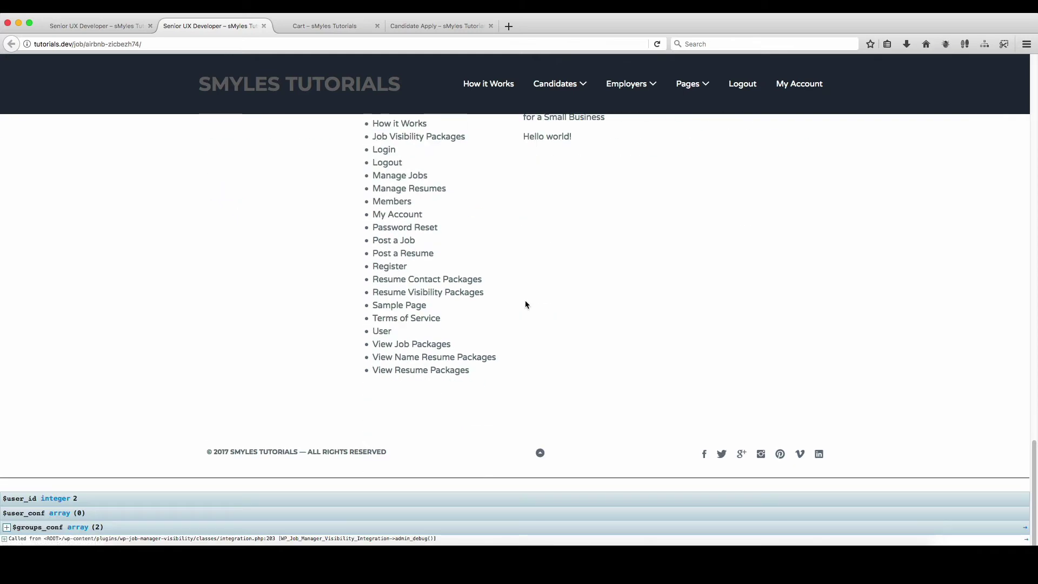
{"action": "left_click", "coordinate": [6, 527]}
{"action": "scroll", "coordinate": [105, 436], "scroll_direction": "down", "scroll_amount": 7}
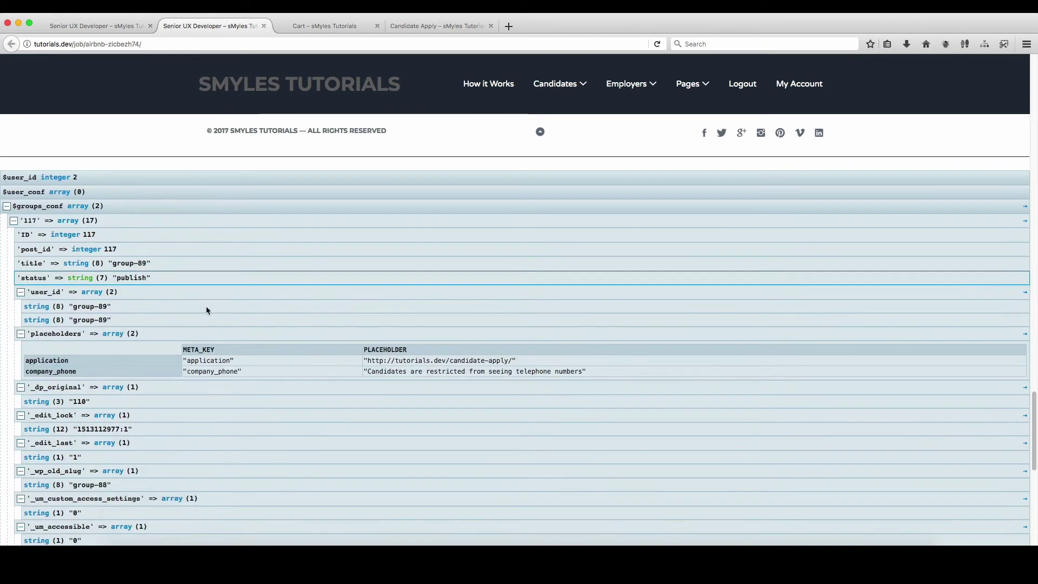
{"action": "scroll", "coordinate": [302, 254], "scroll_direction": "down", "scroll_amount": 5}
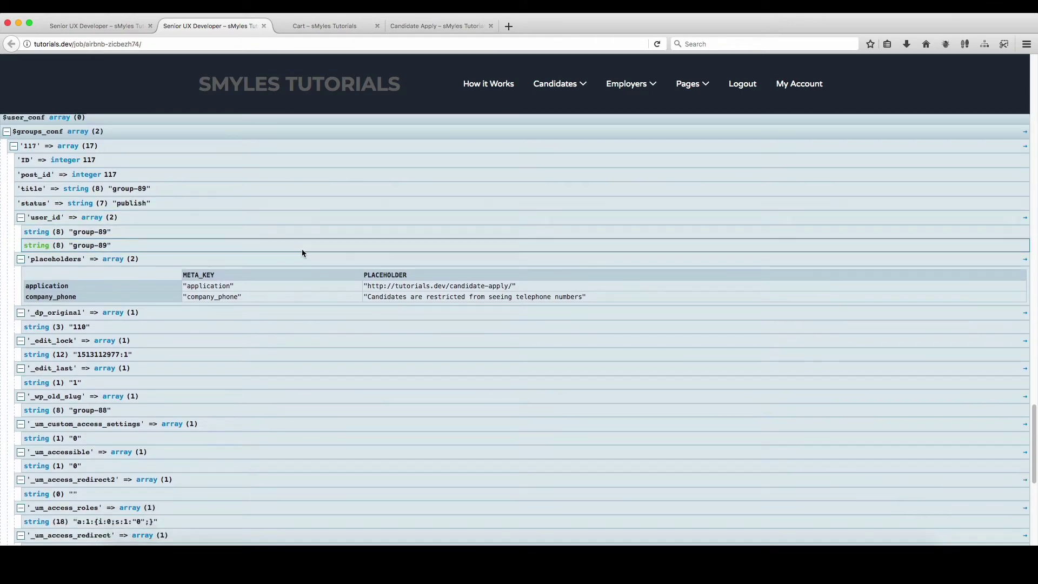
{"action": "scroll", "coordinate": [294, 264], "scroll_direction": "down", "scroll_amount": 8}
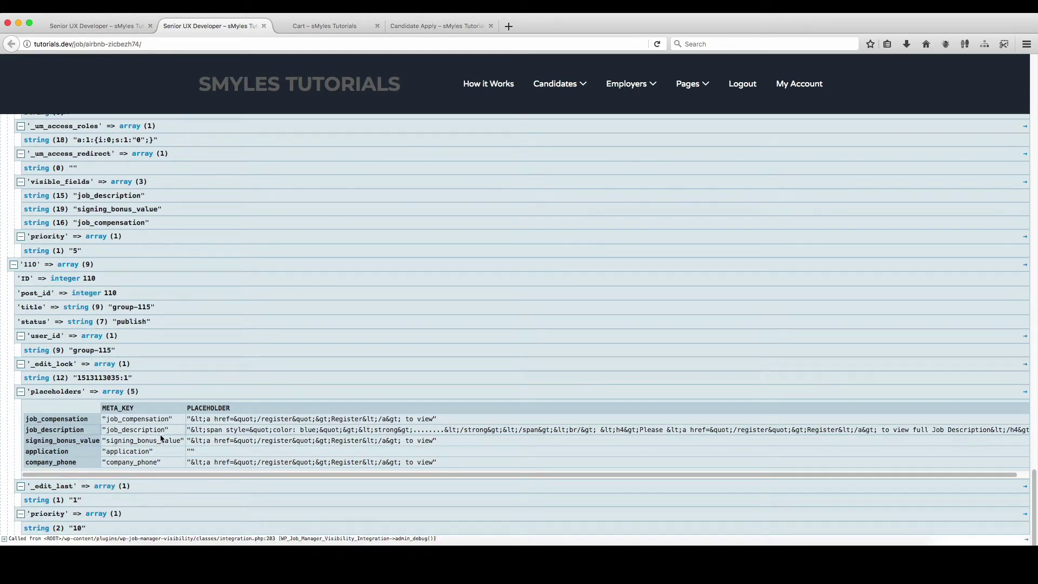
{"action": "scroll", "coordinate": [68, 399], "scroll_direction": "up", "scroll_amount": 15}
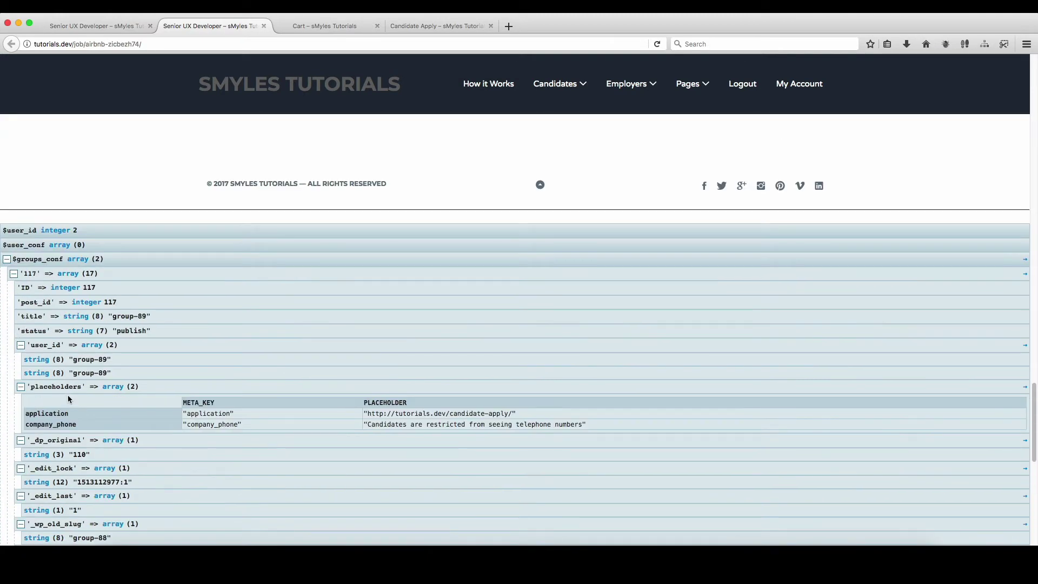
{"action": "left_click", "coordinate": [14, 274]}
{"action": "left_click", "coordinate": [14, 287]}
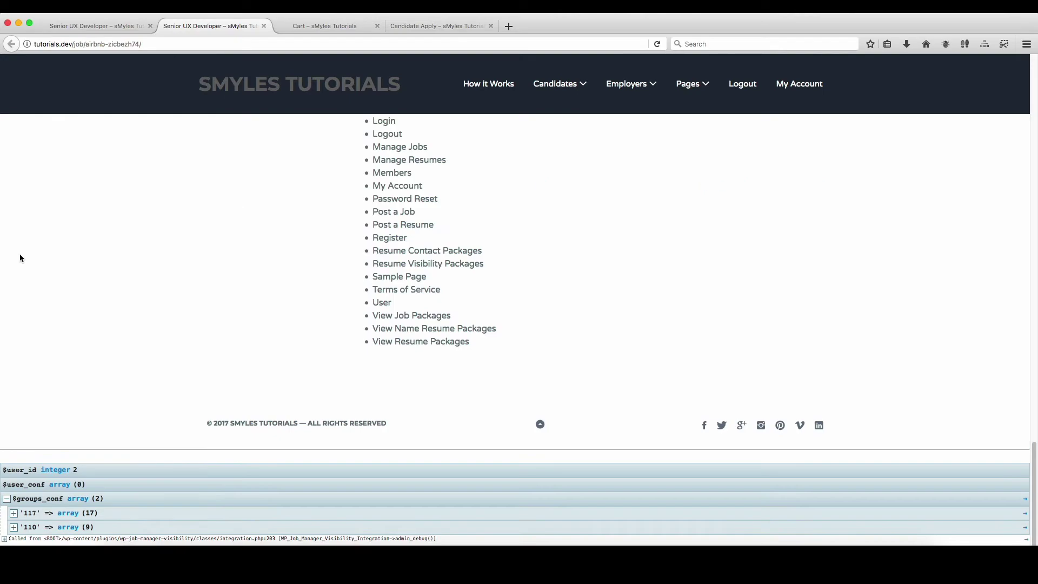
{"action": "scroll", "coordinate": [266, 391], "scroll_direction": "up", "scroll_amount": 1}
{"action": "scroll", "coordinate": [267, 386], "scroll_direction": "up", "scroll_amount": 15}
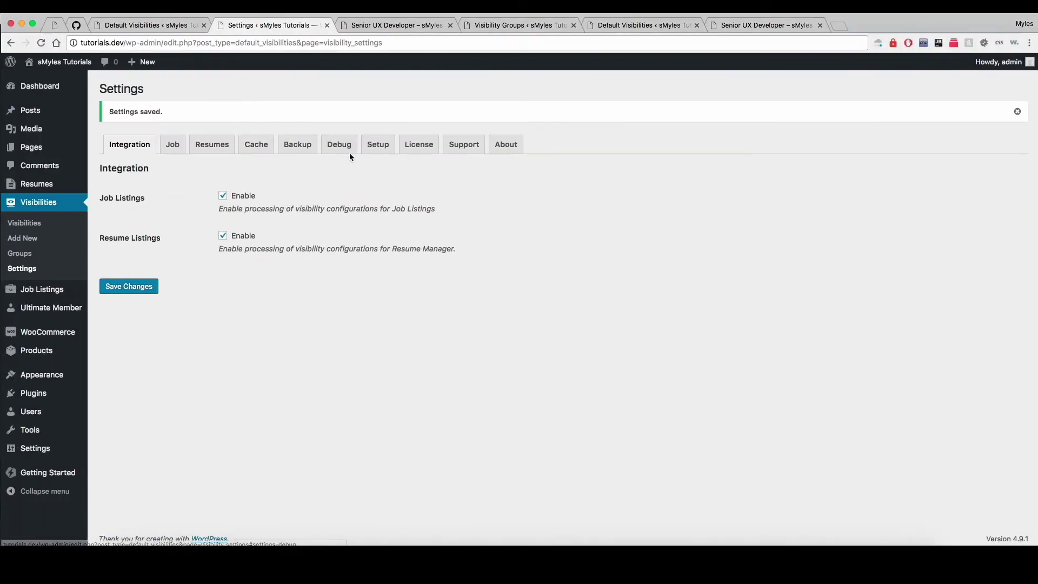
Turn off Show Debug in Footer on the Debug tab and save the change
{"action": "left_click", "coordinate": [349, 153]}
{"action": "left_click", "coordinate": [222, 355]}
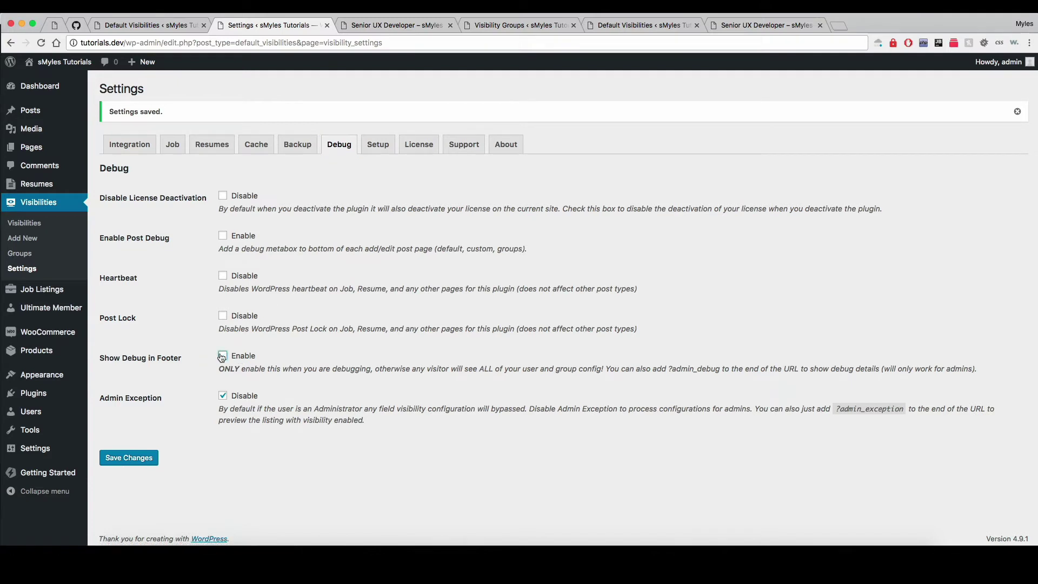
{"action": "left_click", "coordinate": [127, 458]}
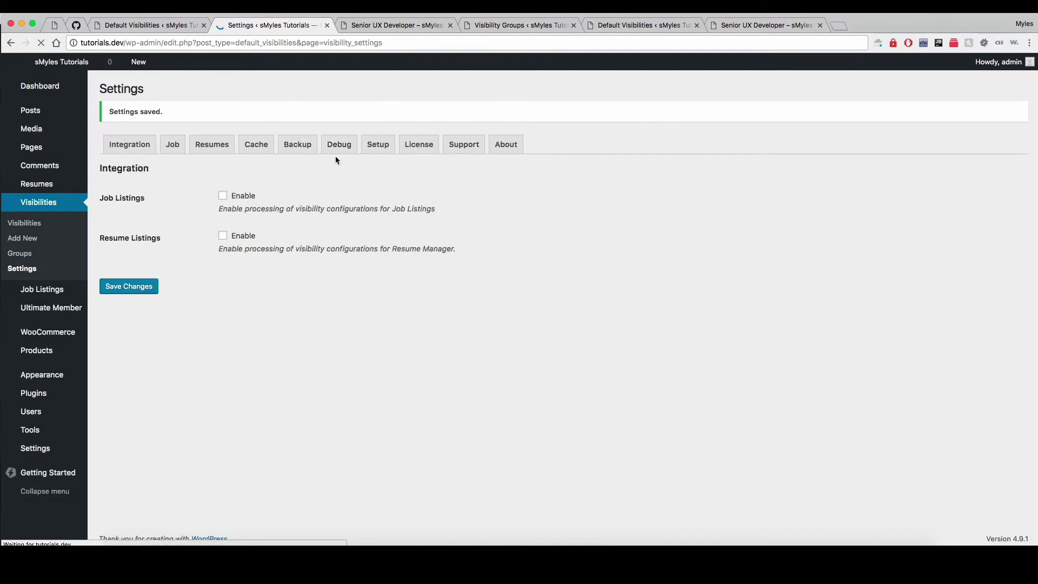
Glance at the job page, then return to the Default Visibilities list
{"action": "key", "text": "ctrl+Right"}
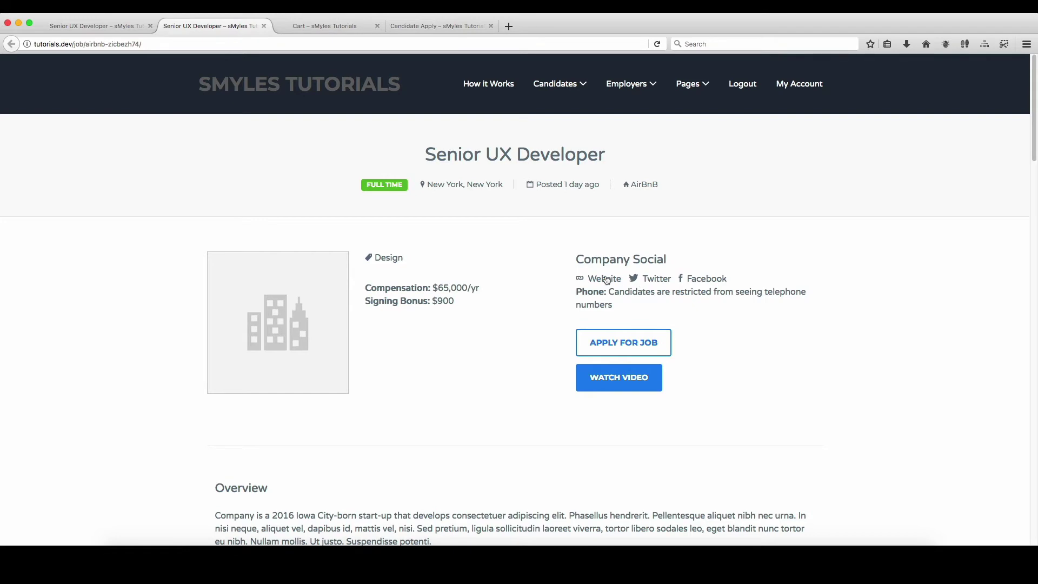
{"action": "key", "text": "ctrl+Left"}
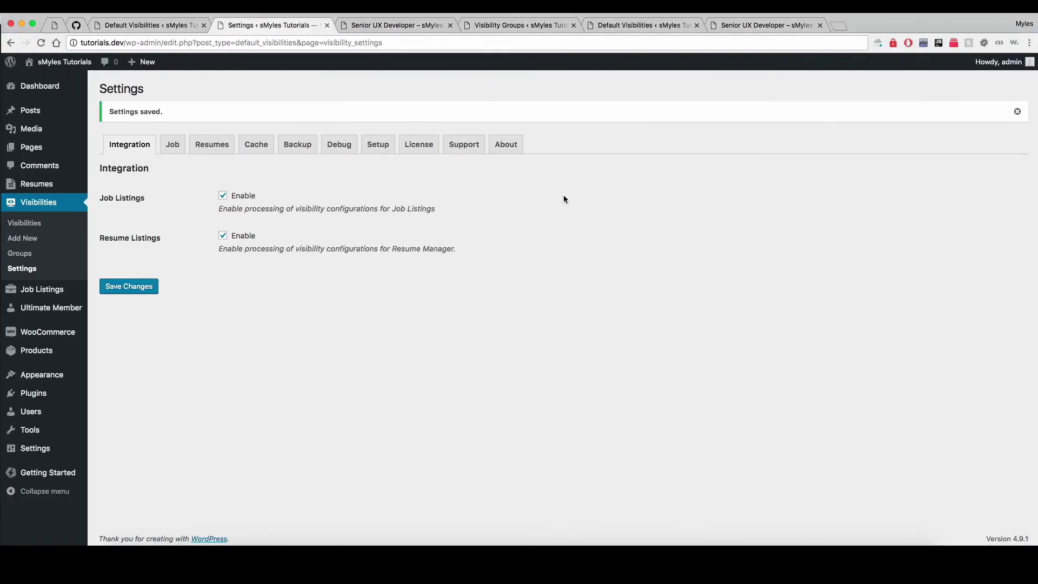
{"action": "left_click", "coordinate": [209, 27]}
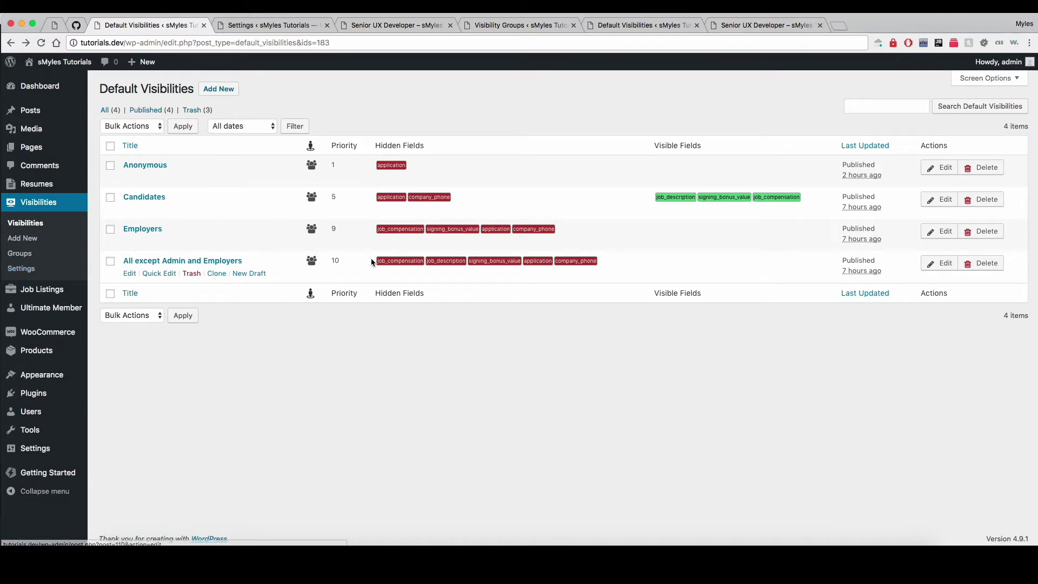
{"action": "left_click", "coordinate": [130, 272]}
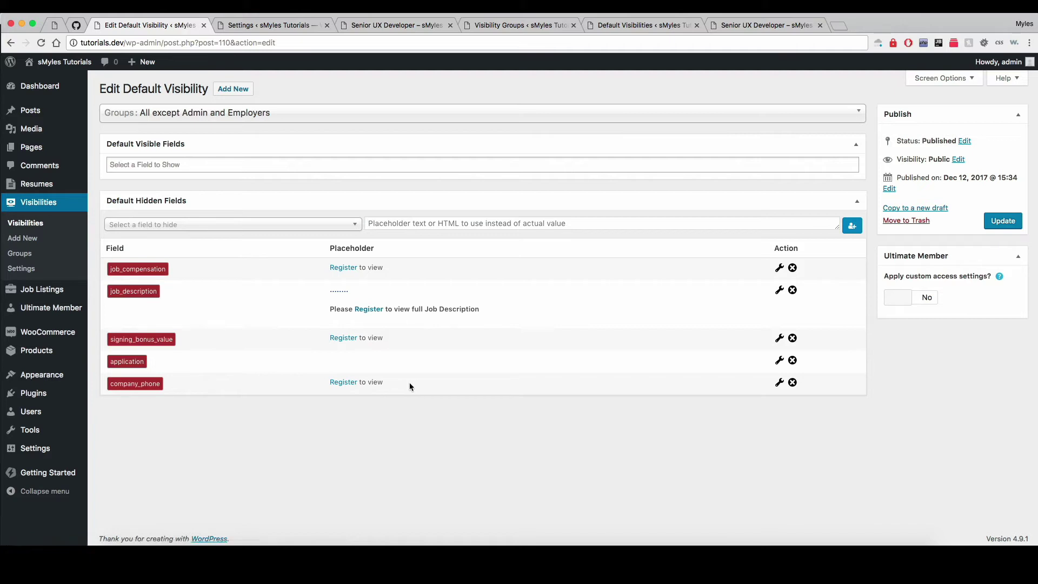
{"action": "left_click_drag", "start_coordinate": [394, 381], "coordinate": [328, 382]}
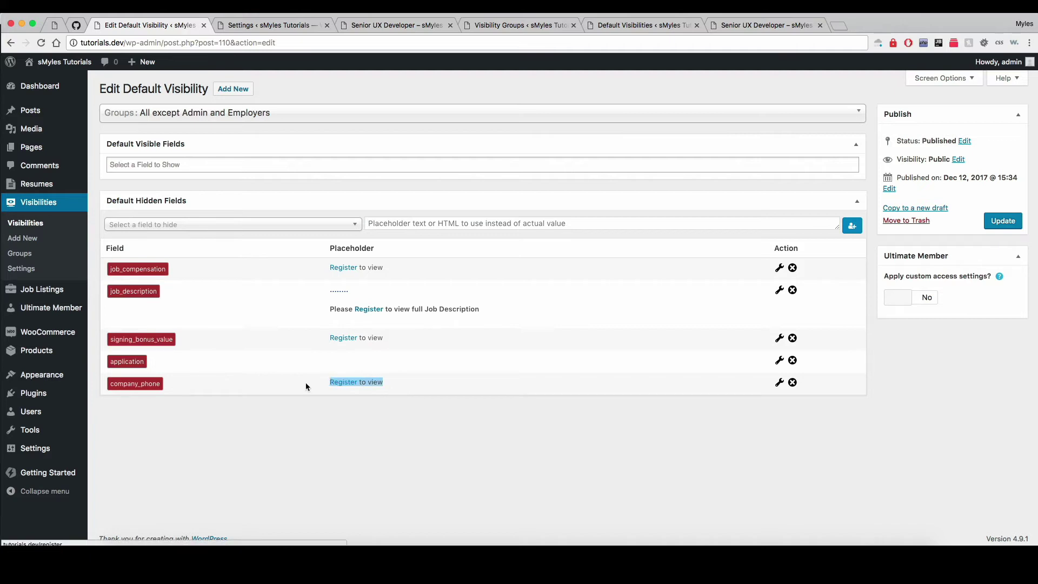
{"action": "left_click", "coordinate": [444, 383]}
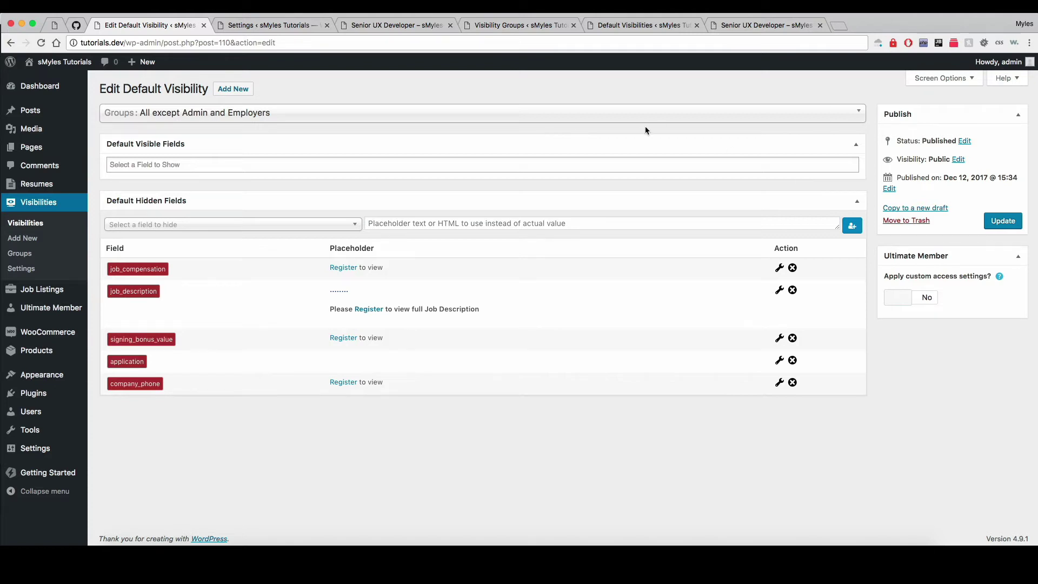
{"action": "key", "text": "super+bracketleft"}
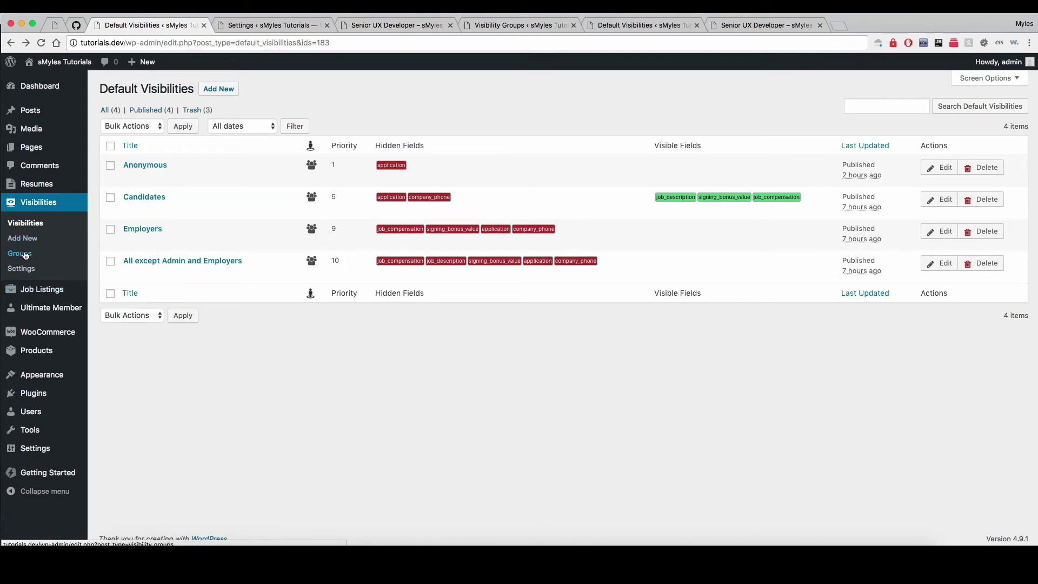
Open Visibility Groups in a new tab, edit All except Admin and Employers, then view the trash
{"action": "right_click", "coordinate": [24, 255]}
{"action": "left_click", "coordinate": [46, 261]}
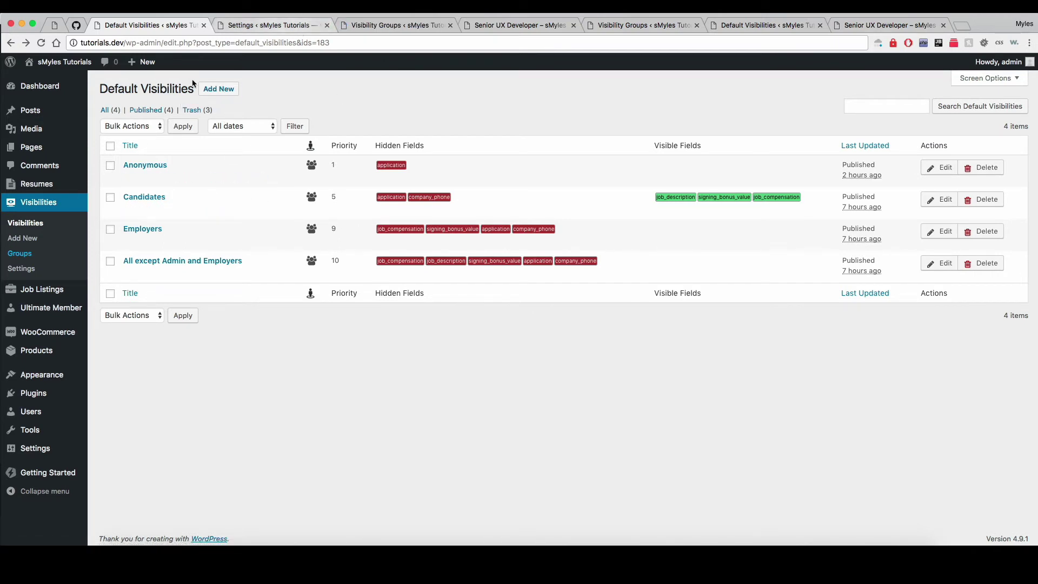
{"action": "left_click", "coordinate": [395, 23]}
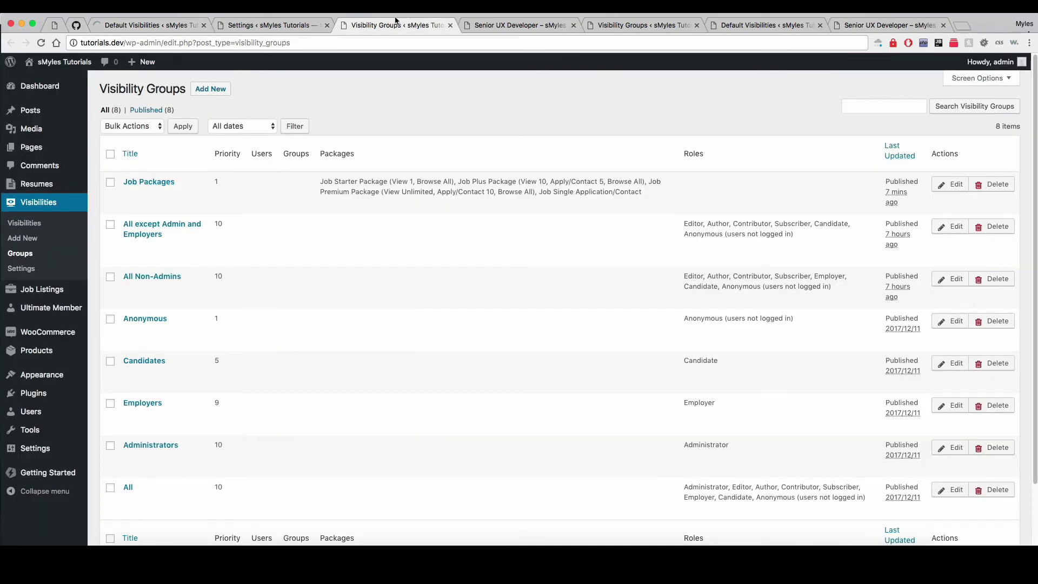
{"action": "scroll", "coordinate": [238, 290], "scroll_direction": "down", "scroll_amount": 3}
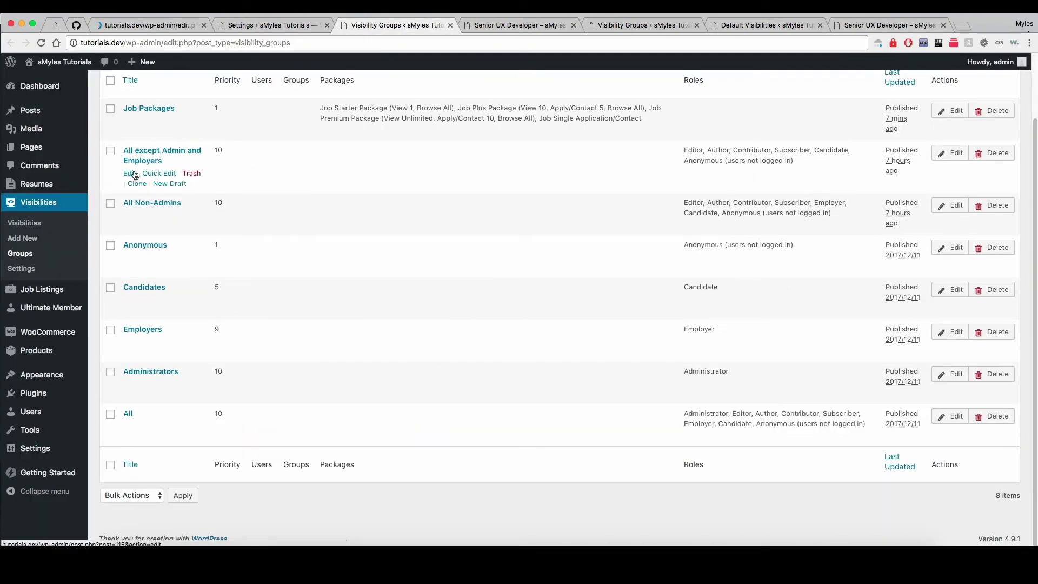
{"action": "left_click", "coordinate": [129, 174]}
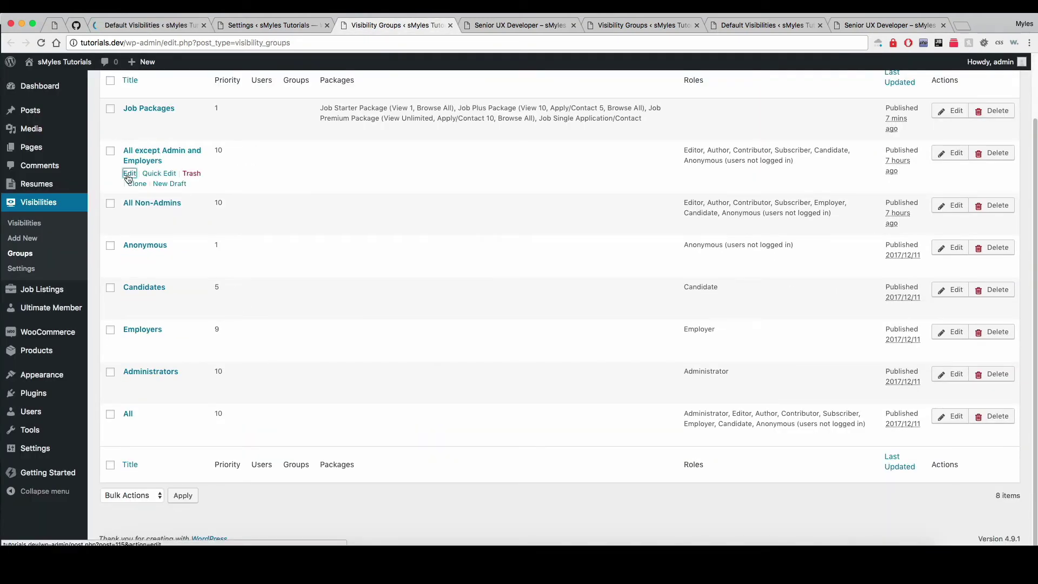
{"action": "left_click", "coordinate": [164, 26]}
Restore Job Packages from the Default Visibilities Trash and close the extra plugin Settings tab
{"action": "mouse_move", "coordinate": [244, 158]}
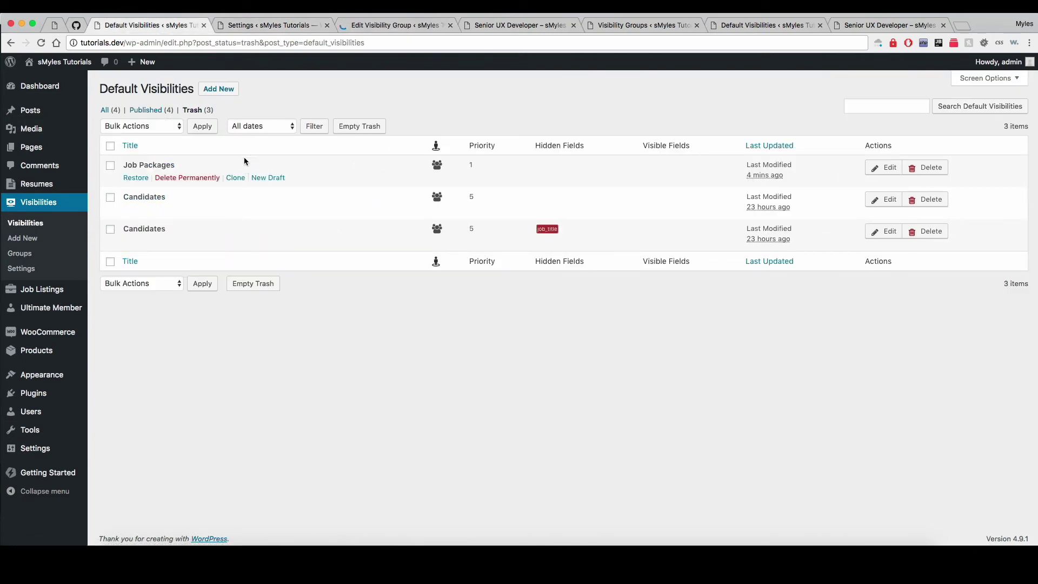
{"action": "left_click", "coordinate": [136, 178]}
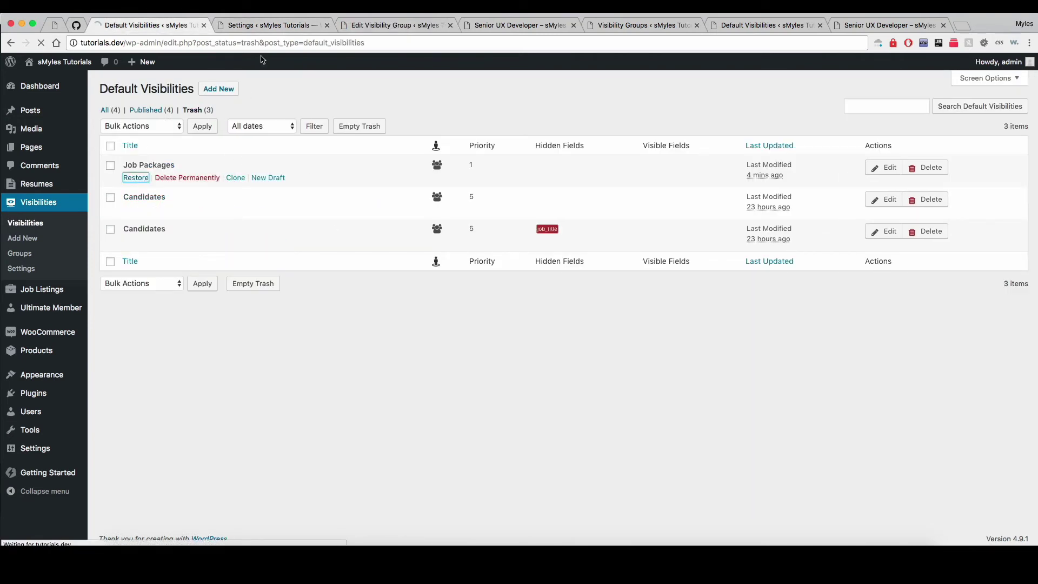
{"action": "left_click", "coordinate": [267, 24]}
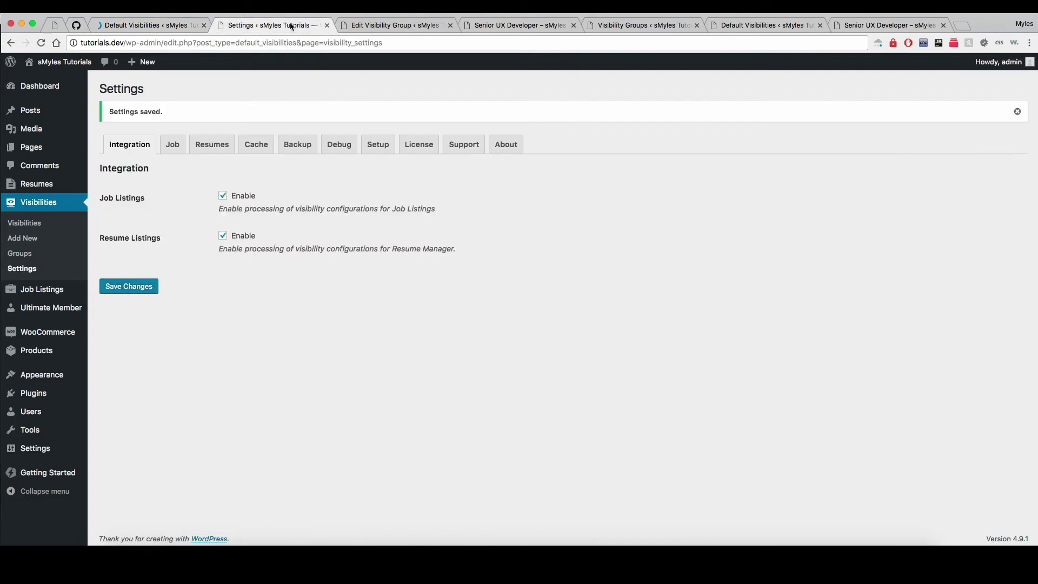
{"action": "left_click", "coordinate": [373, 26]}
{"action": "left_click", "coordinate": [326, 26]}
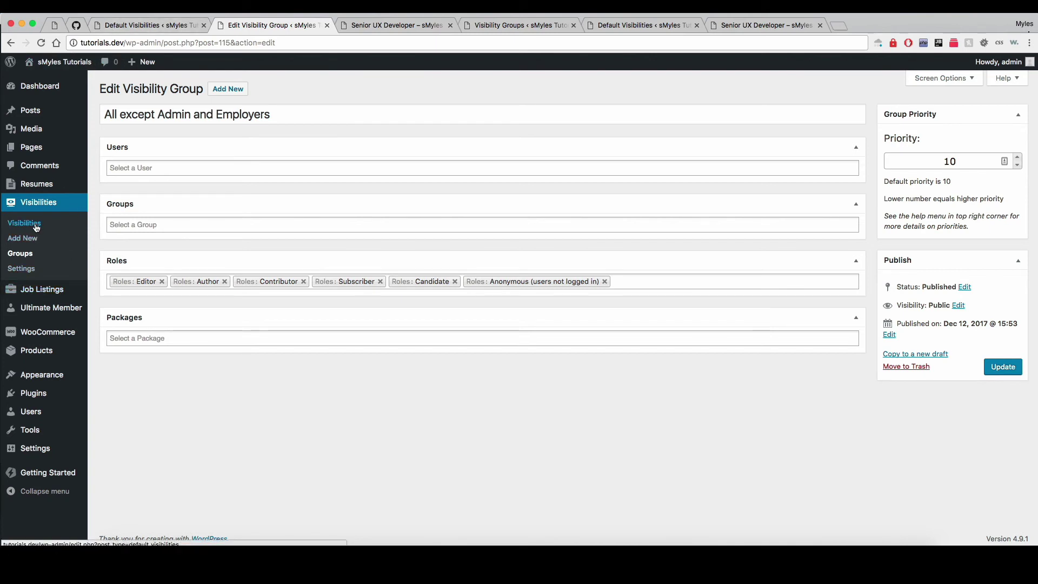
{"action": "key", "text": "super+l"}
{"action": "left_click", "coordinate": [158, 28]}
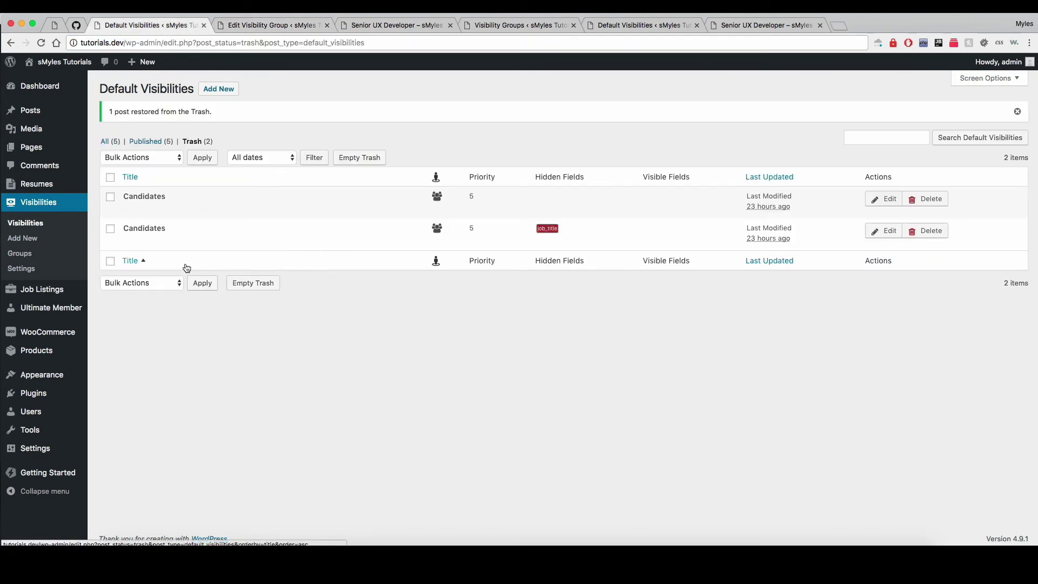
Switch to the All (5) filter to list every published default visibility
{"action": "left_click", "coordinate": [107, 142]}
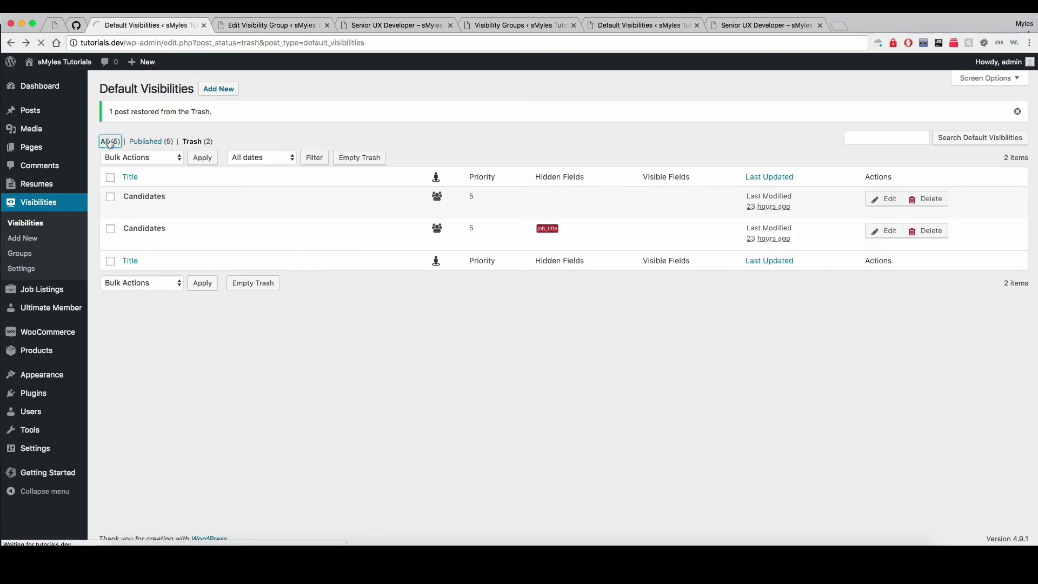